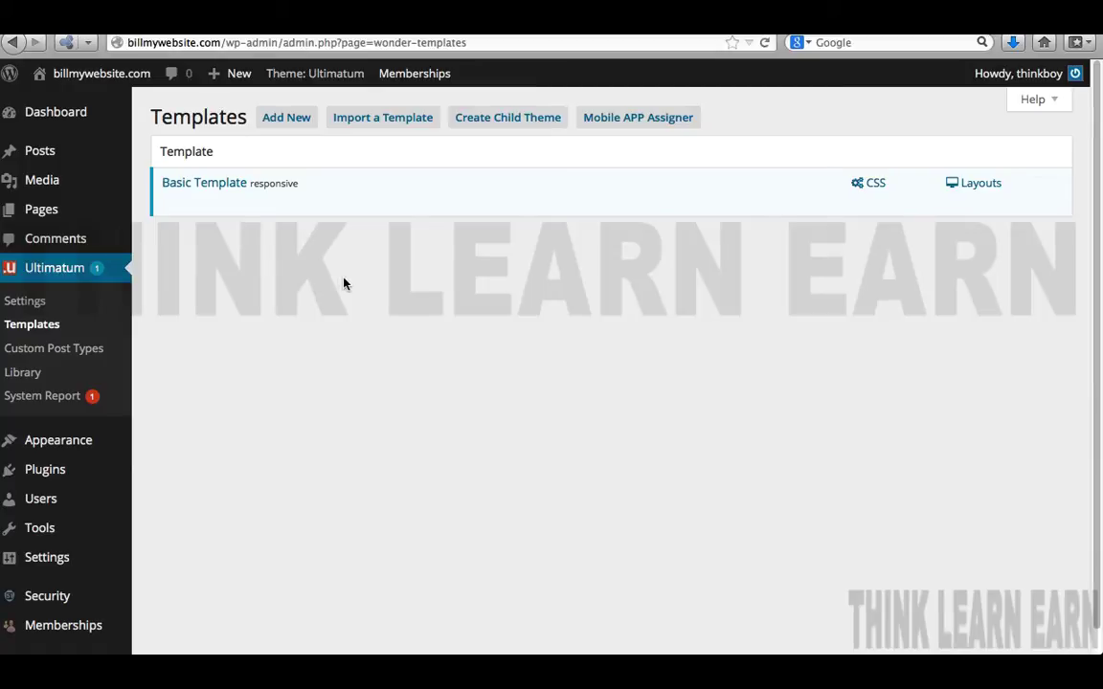
- Start creating a child theme and name it 960-child-rwd
click(517, 125)
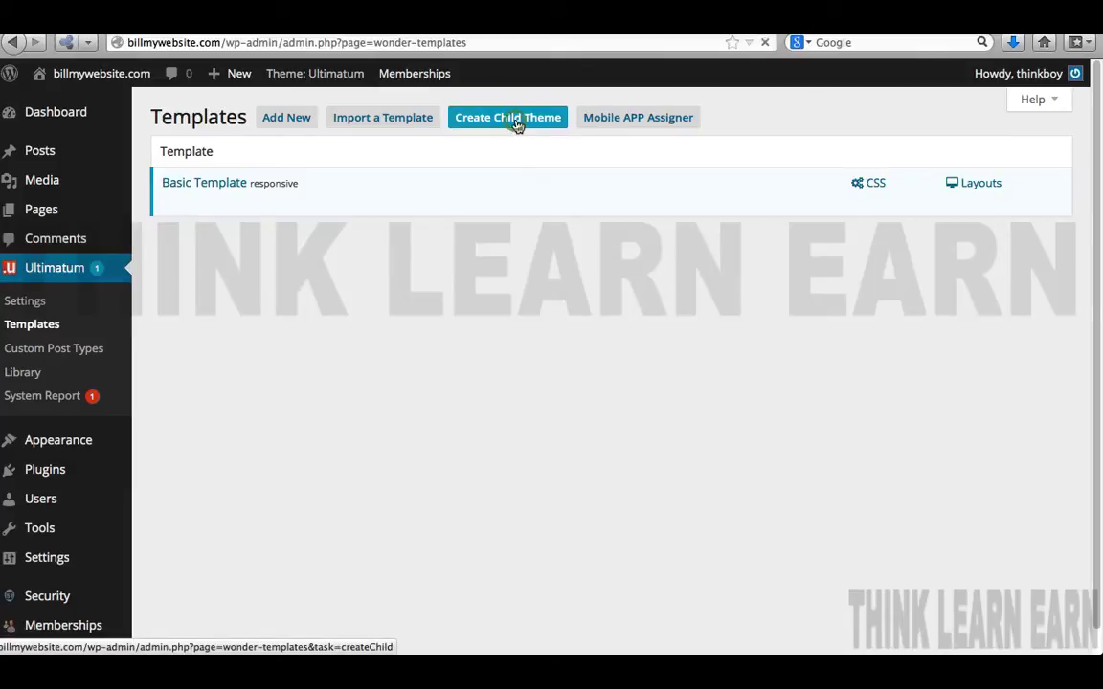
click(431, 180)
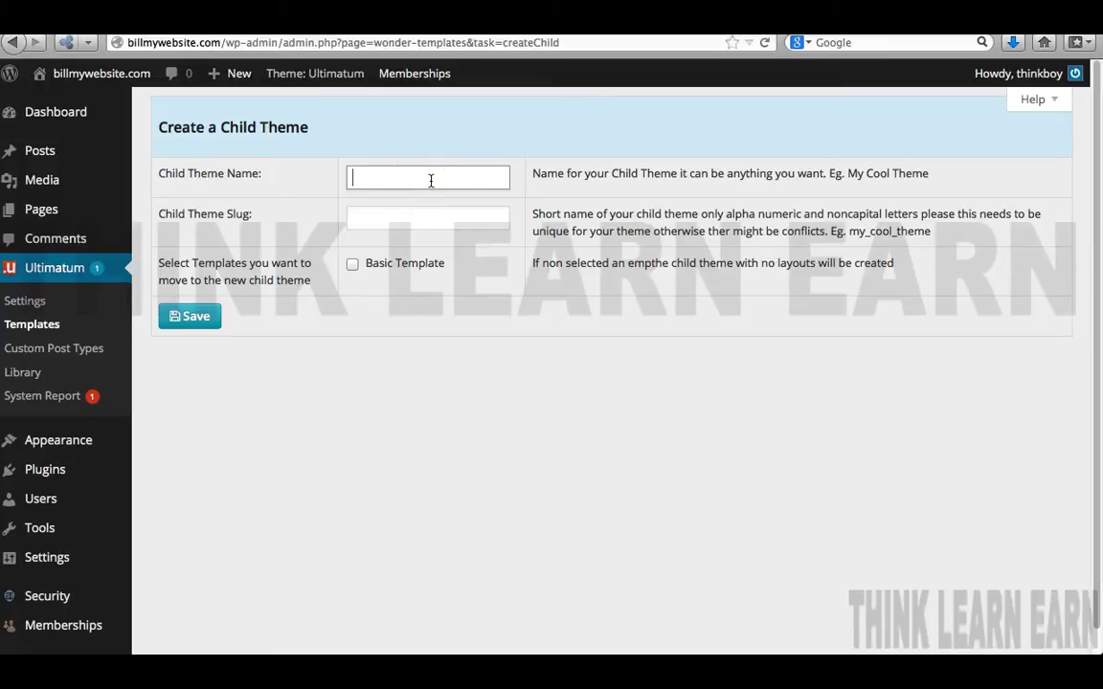
text(960)
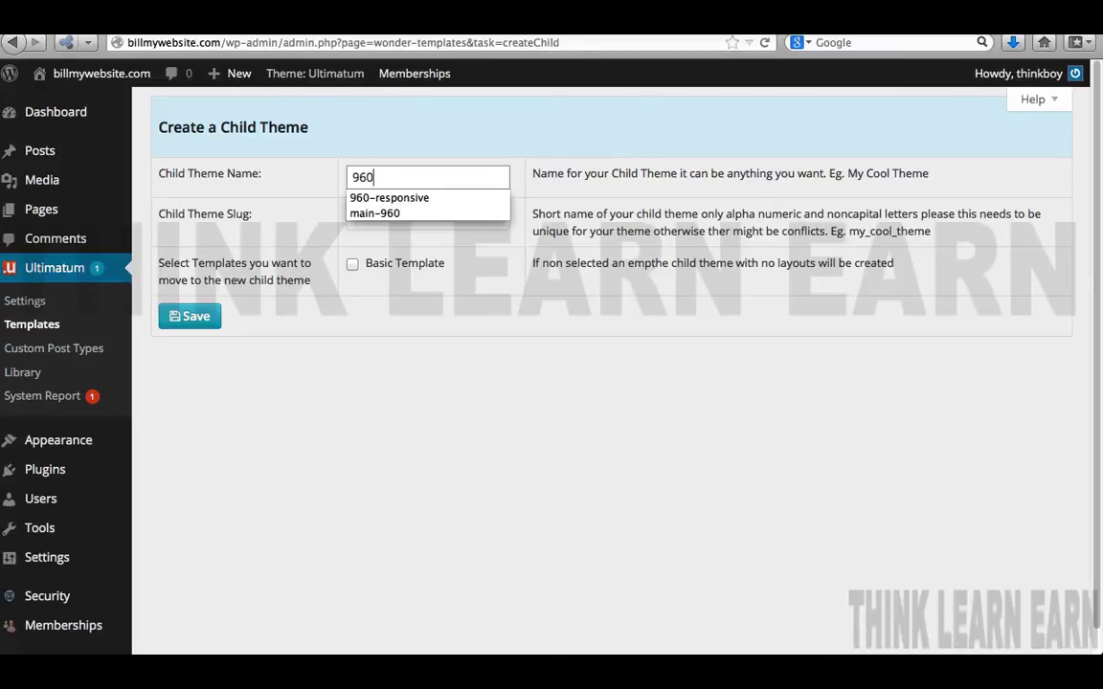
text(-)
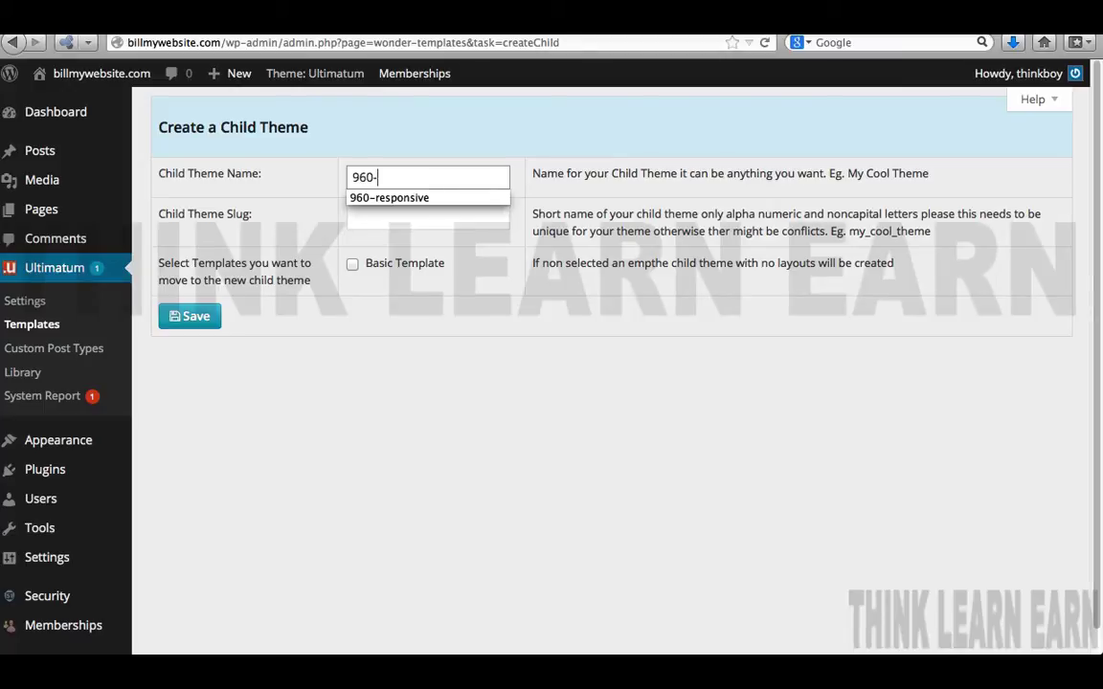
text(child-rwd)
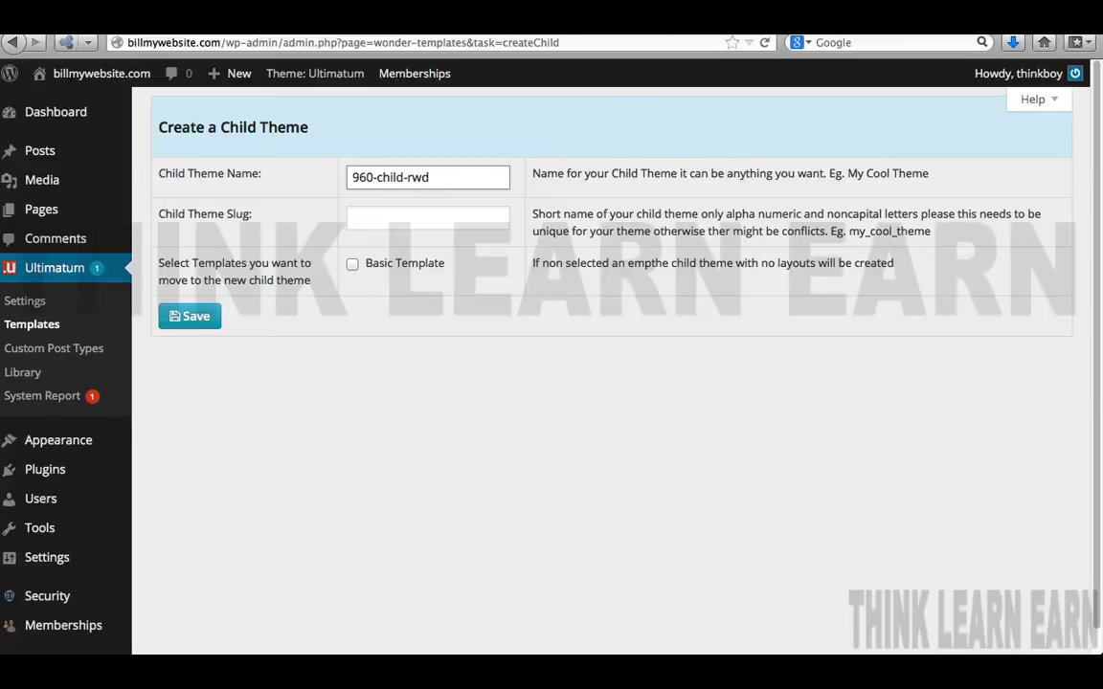
- Copy the child theme name into the slug as 960-child-rwd and save the theme without selecting any templates
drag(439, 177, 336, 191)
key(super+c)
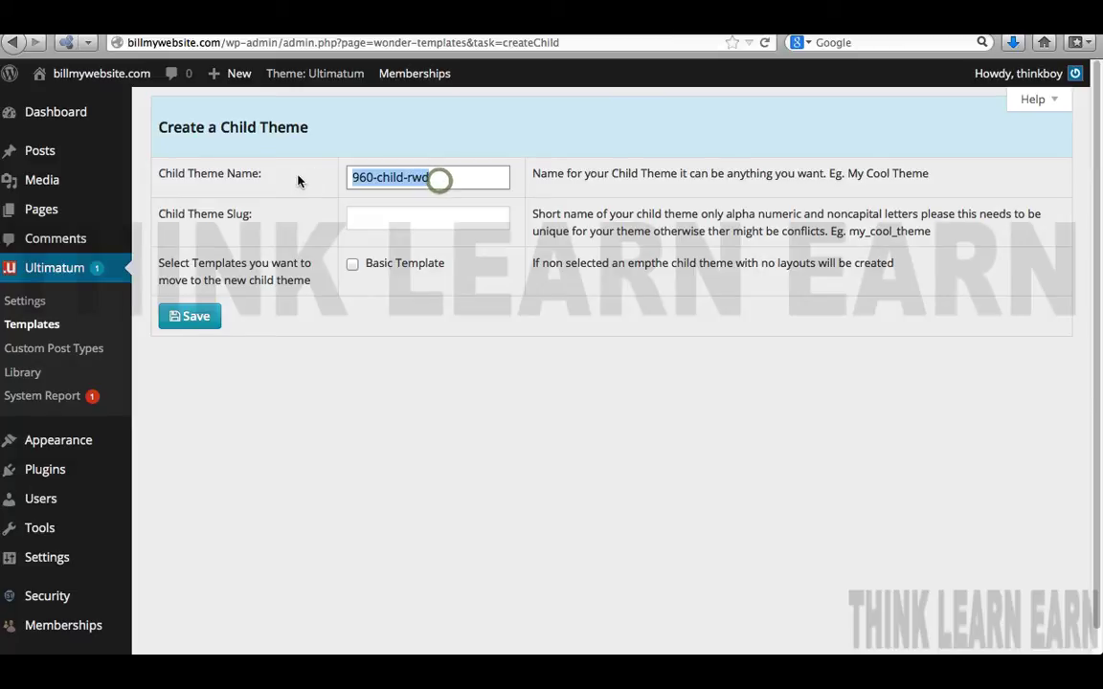
click(369, 218)
key(super+v)
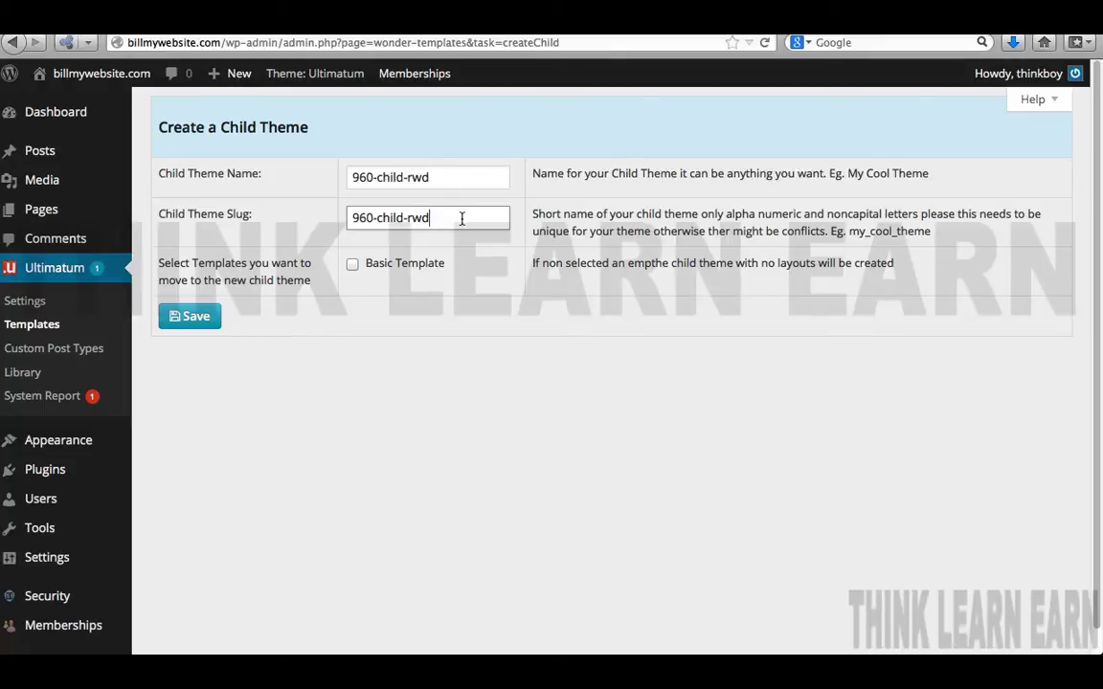
click(204, 319)
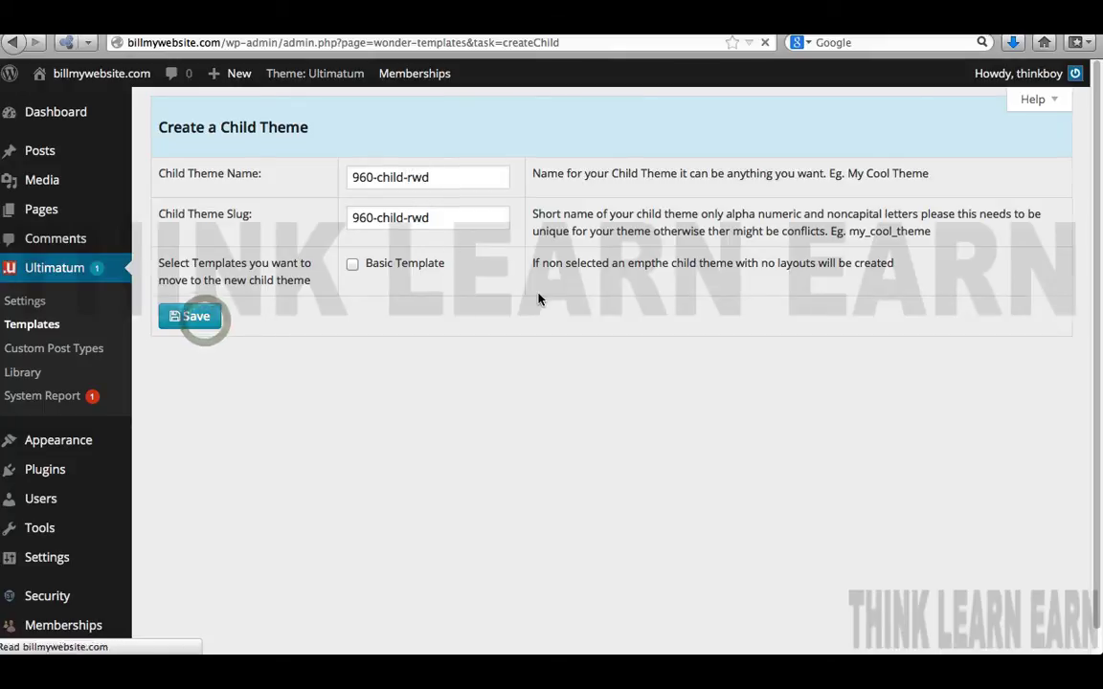
- Activate the 960-child-rwd theme
click(420, 113)
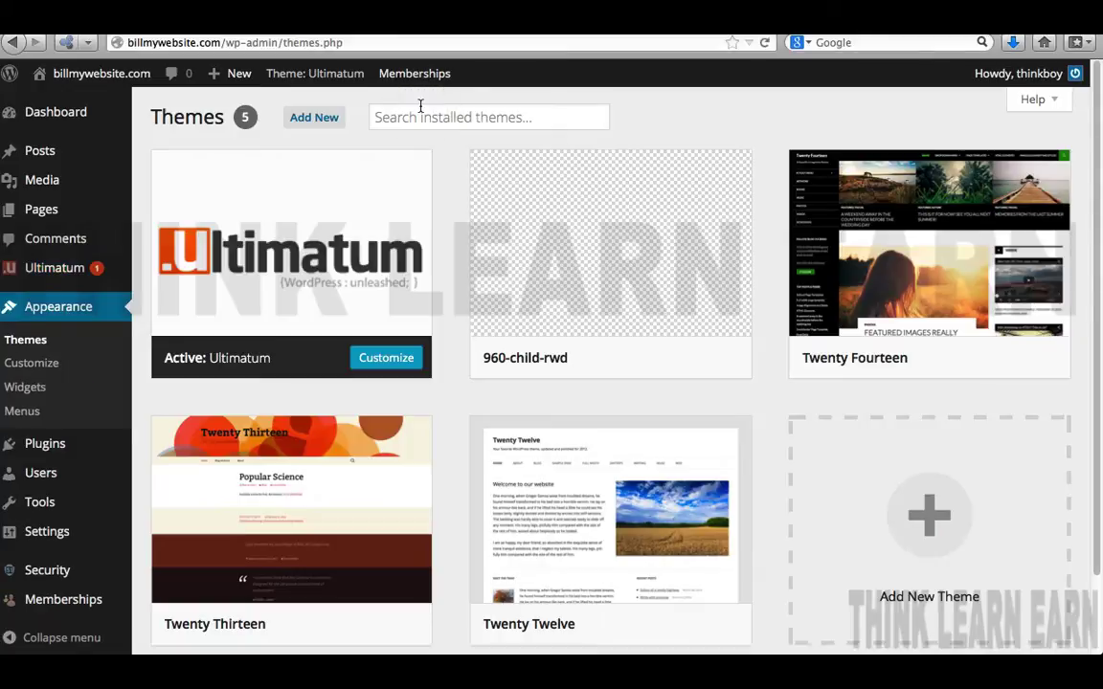
mouse_move(494, 243)
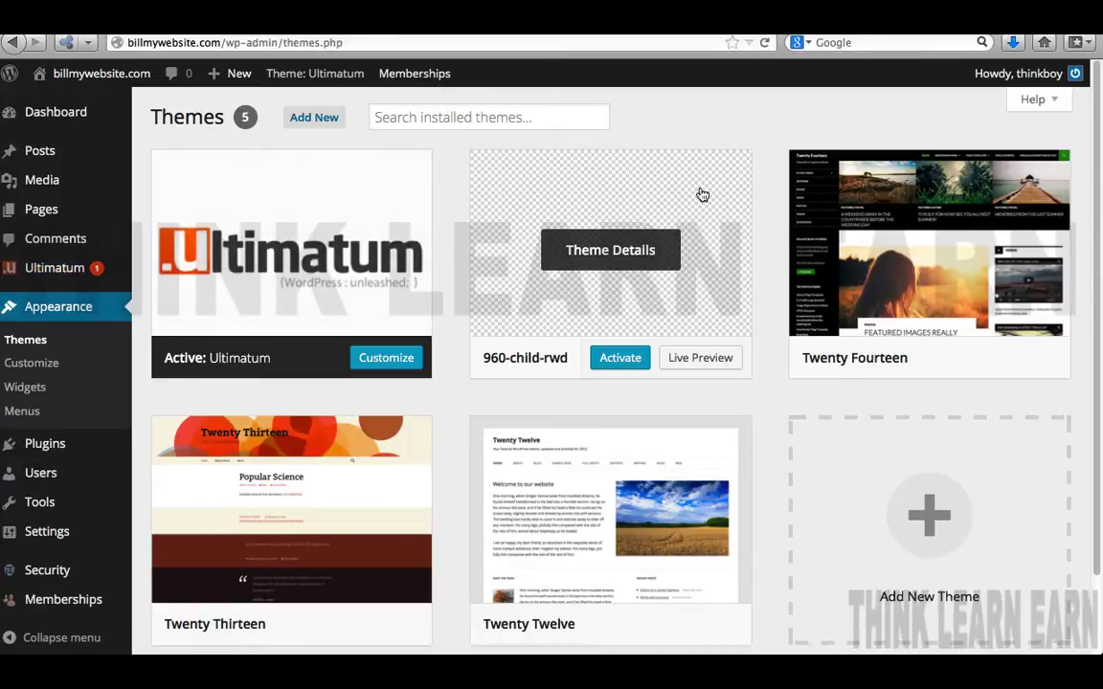
click(622, 356)
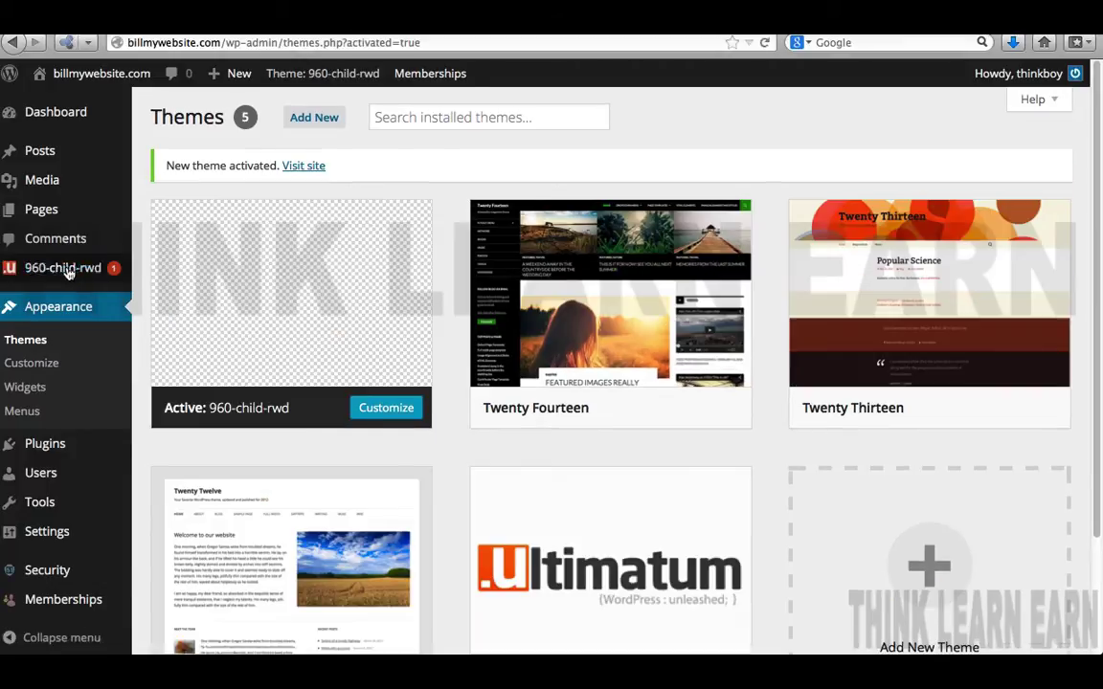
- Add a new template under the 960-child-rwd theme and name it 960-temp-rwd
mouse_move(36, 272)
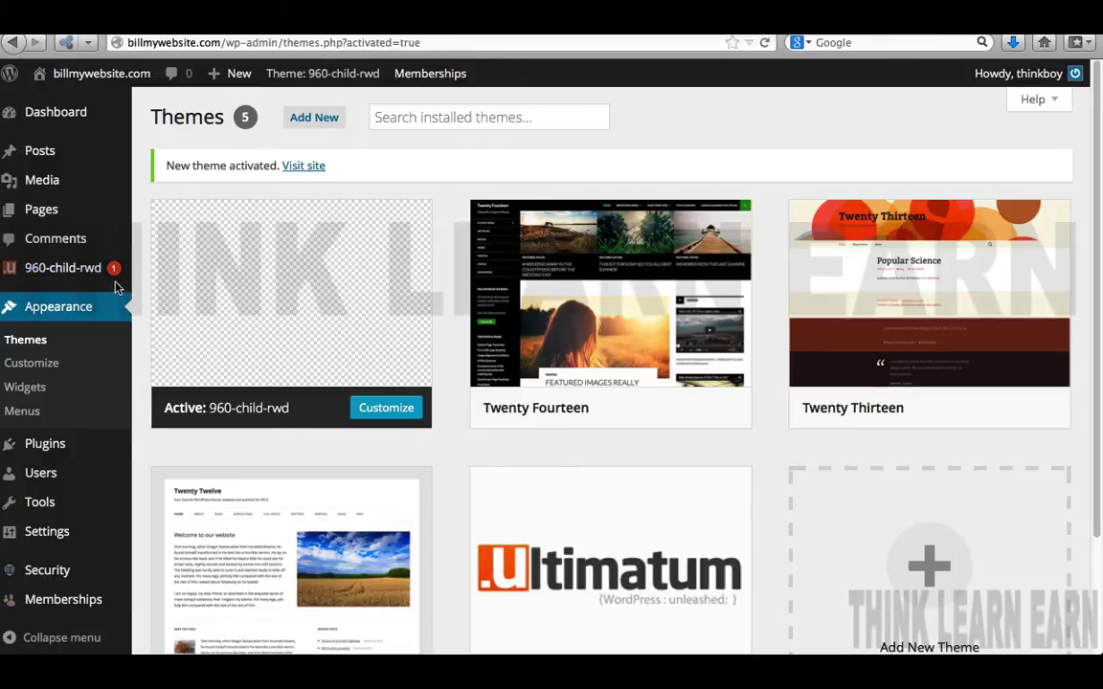
click(153, 294)
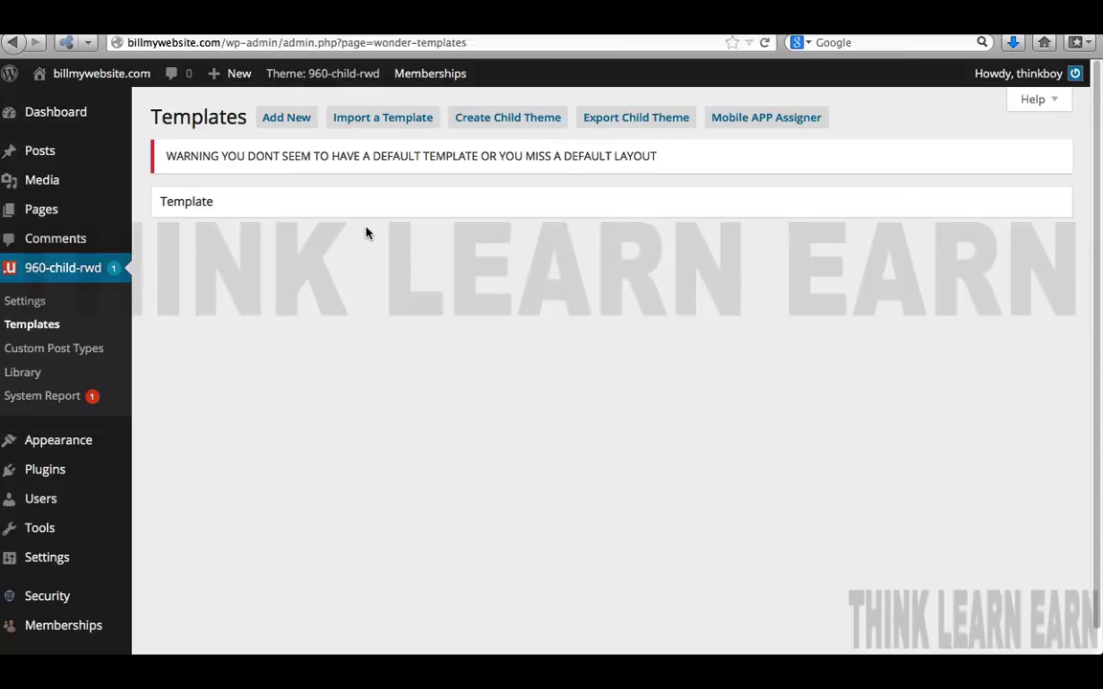
click(300, 120)
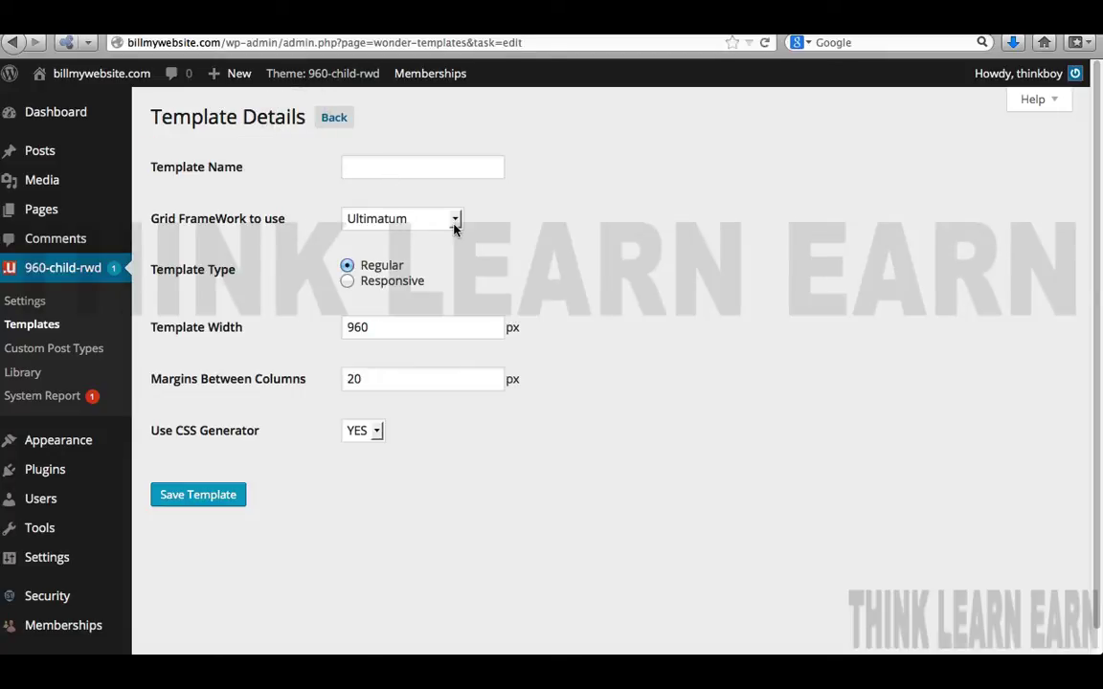
click(413, 173)
text(960-child-rwd)
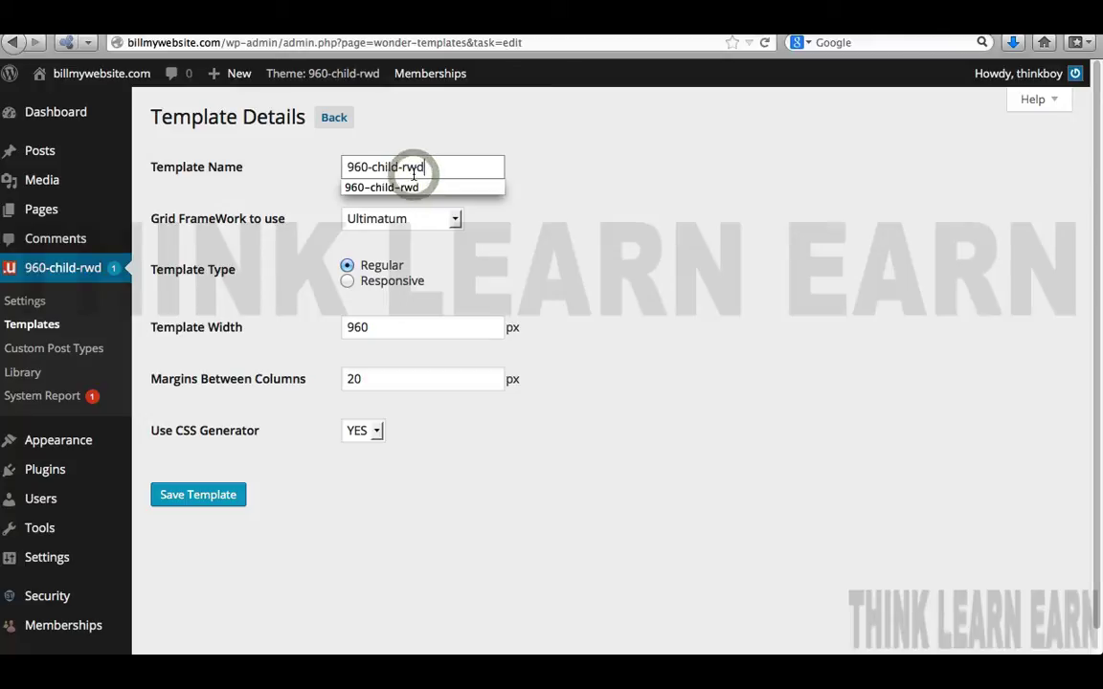
click(397, 168)
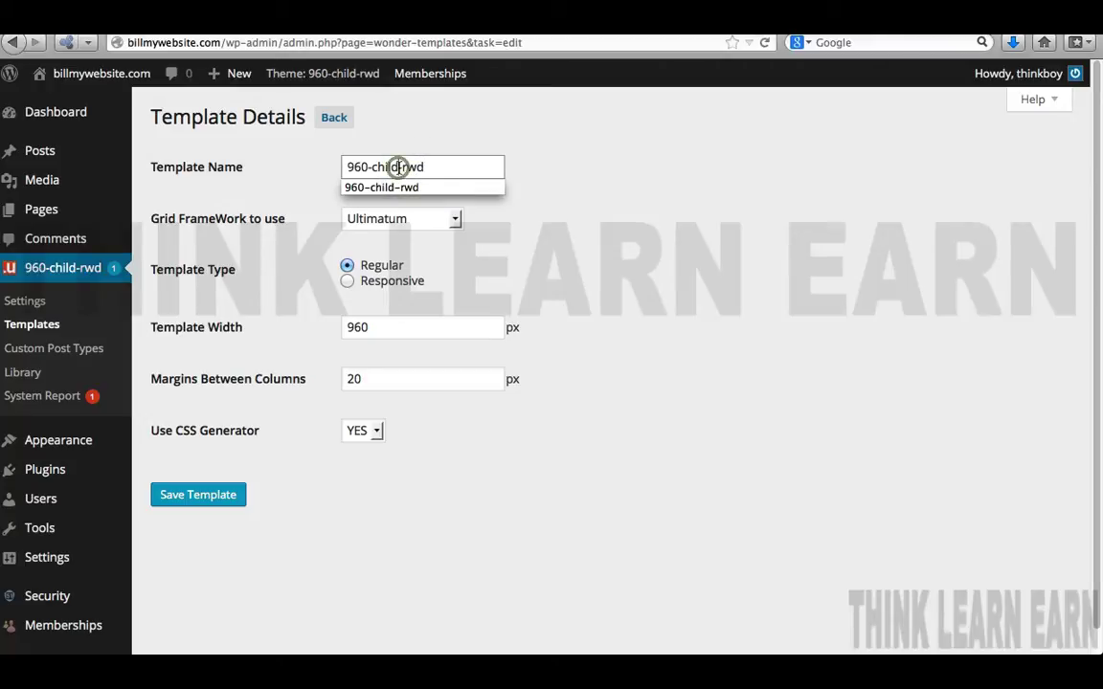
key(BackSpace)
key(BackSpace)
key(BackSpace)
key(BackSpace)
key(BackSpace)
key(BackSpace)
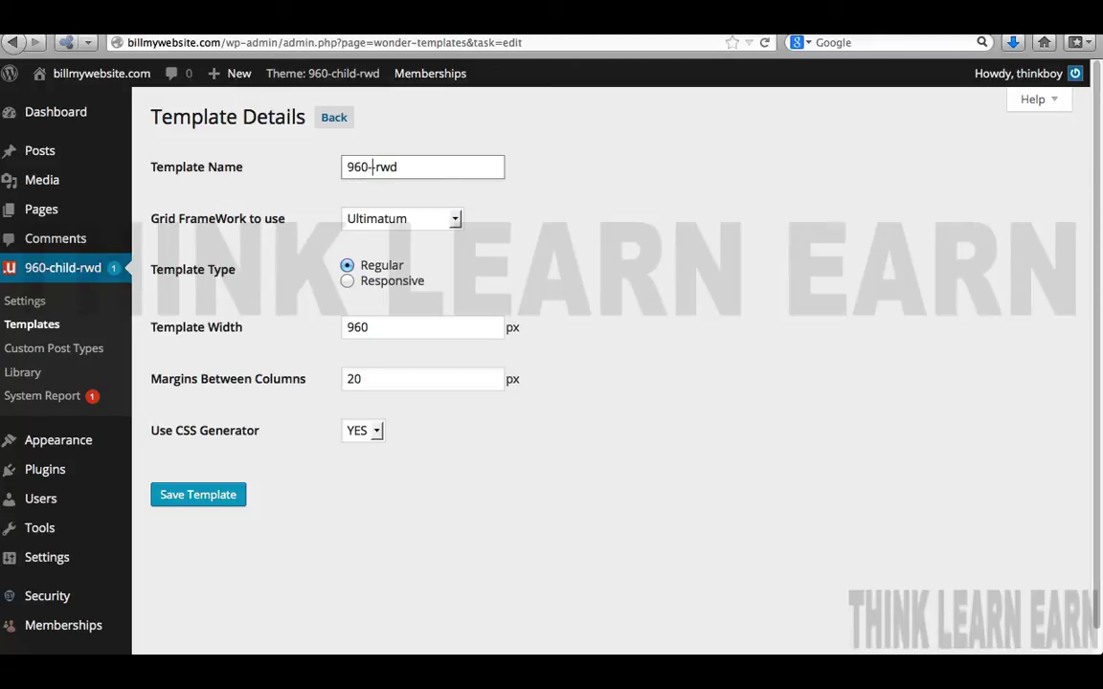
text(te)
text(mp)
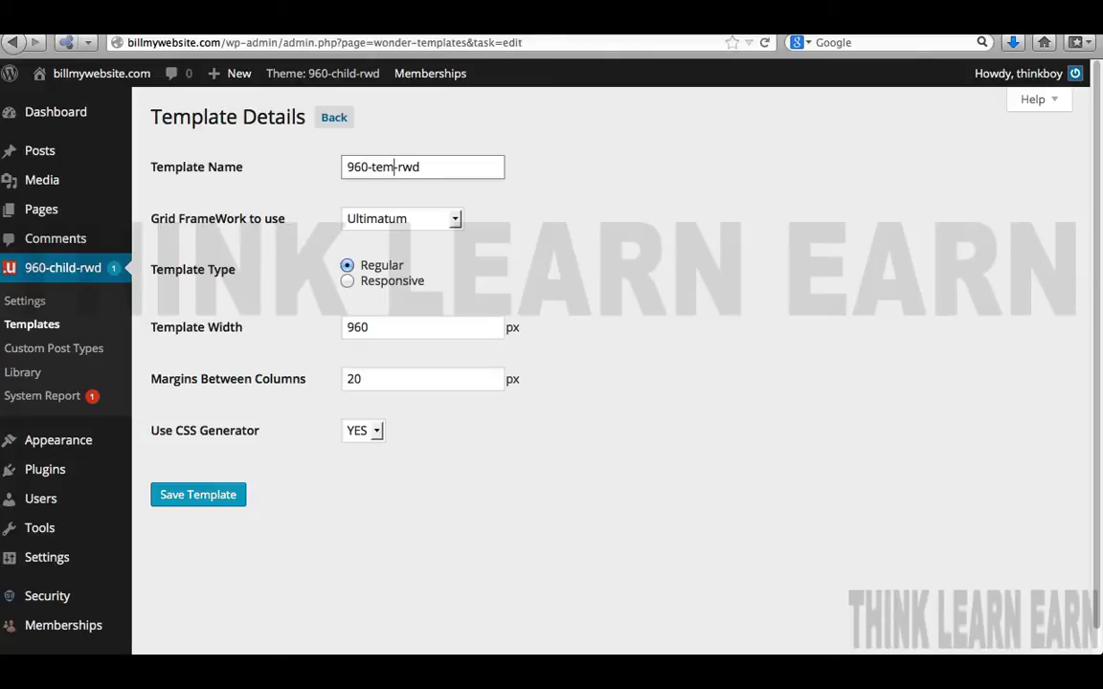
click(584, 213)
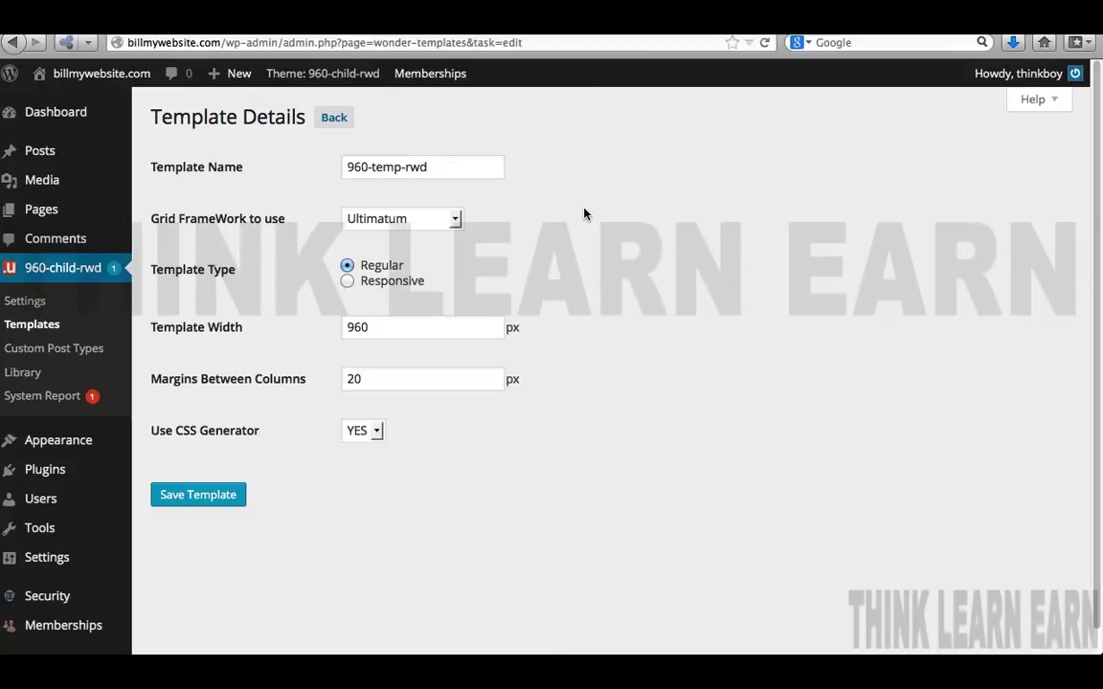
- Set the template type to Responsive, save the template and return to the template list
click(346, 280)
scroll(603, 319, down, 4)
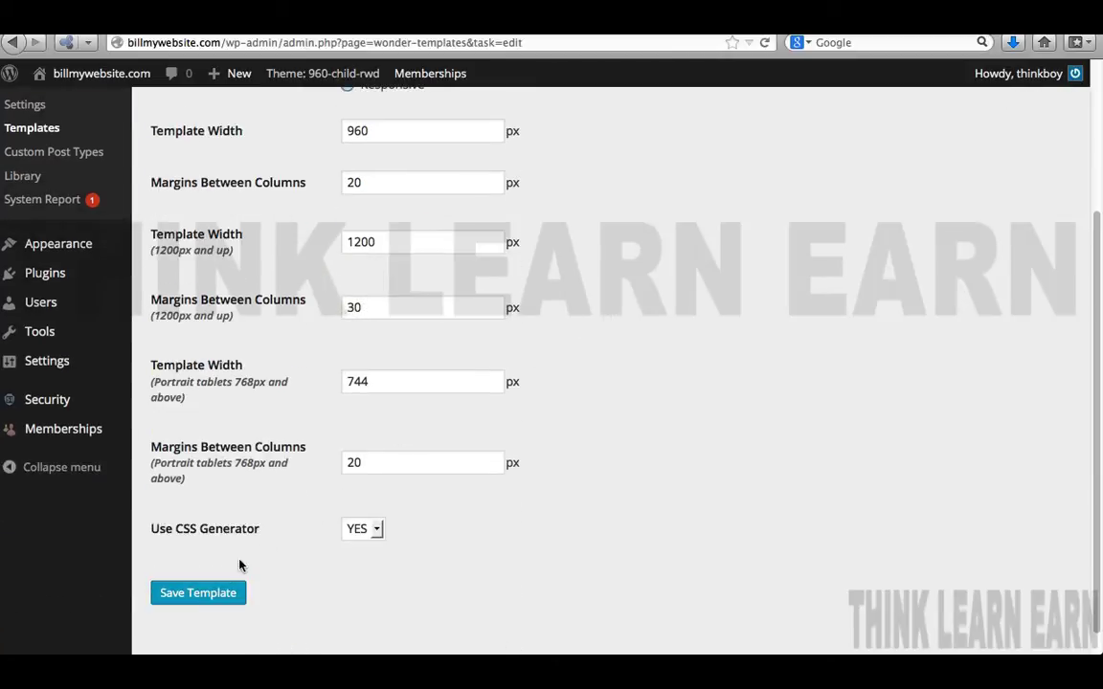
click(198, 594)
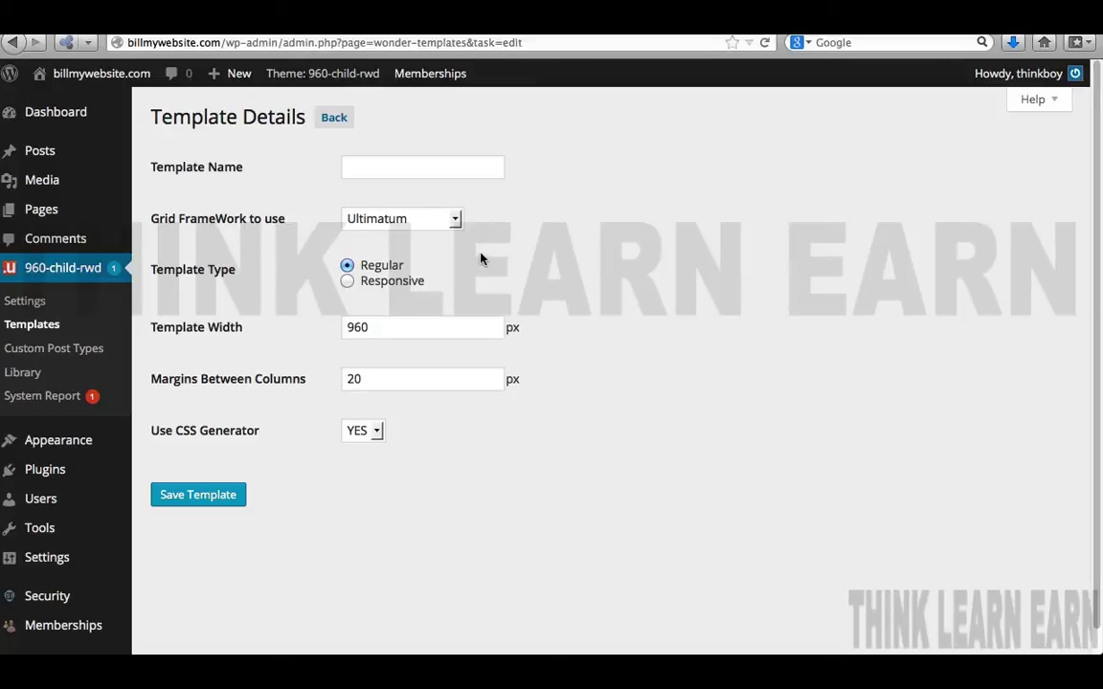
click(337, 122)
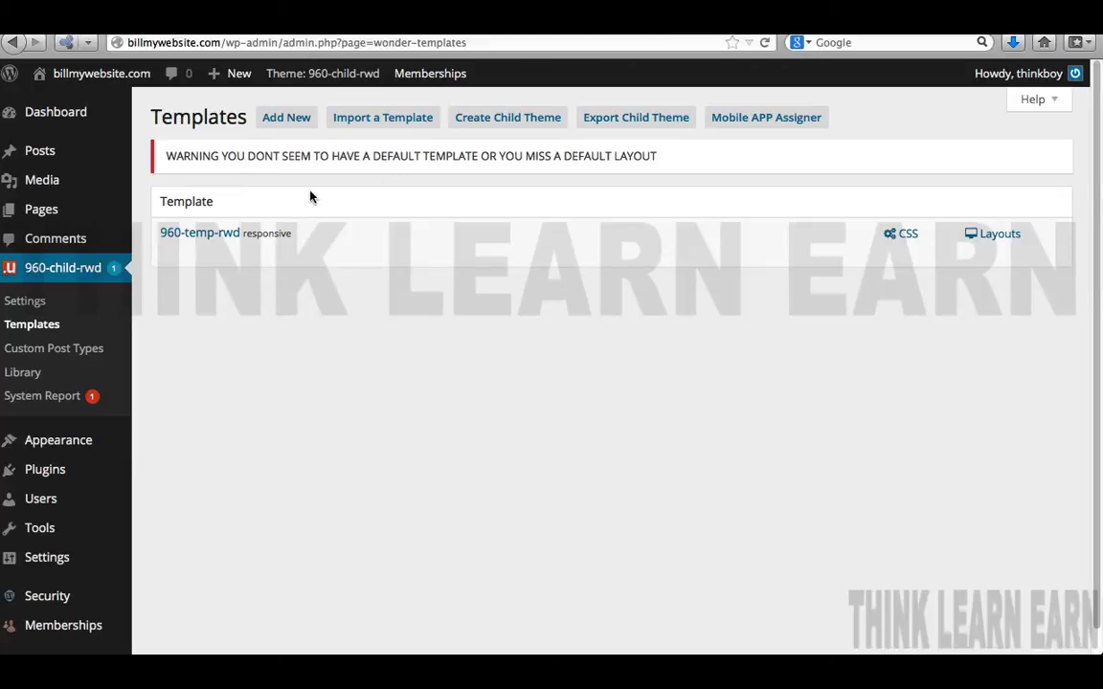
- Set 960-temp-rwd as the default template
mouse_move(206, 234)
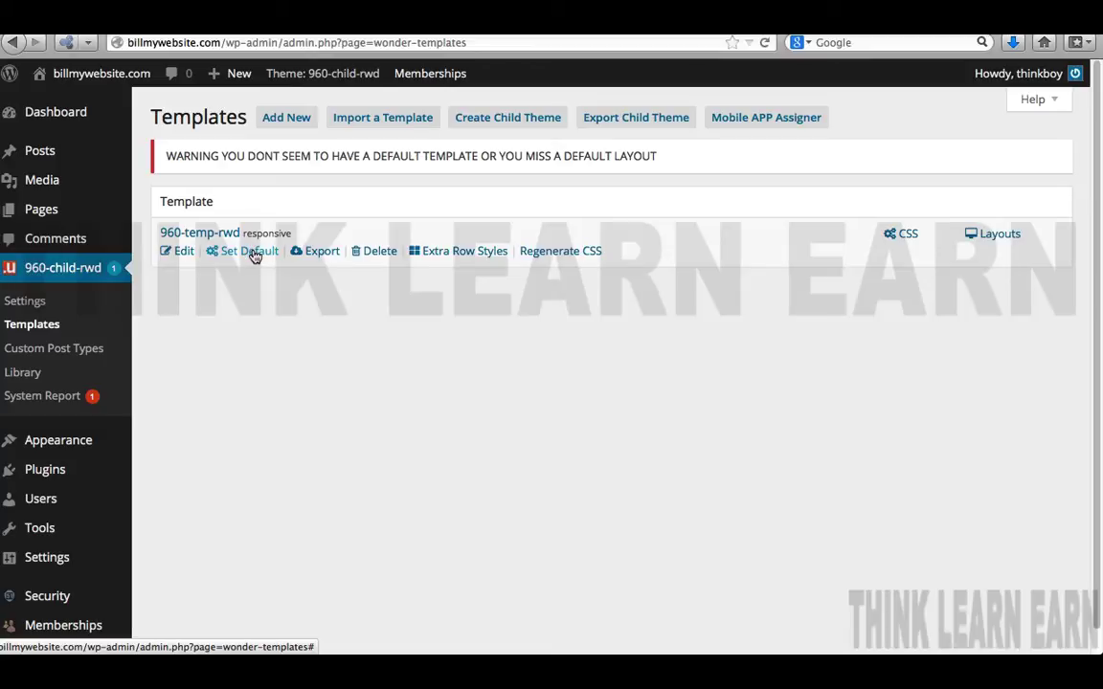
click(252, 252)
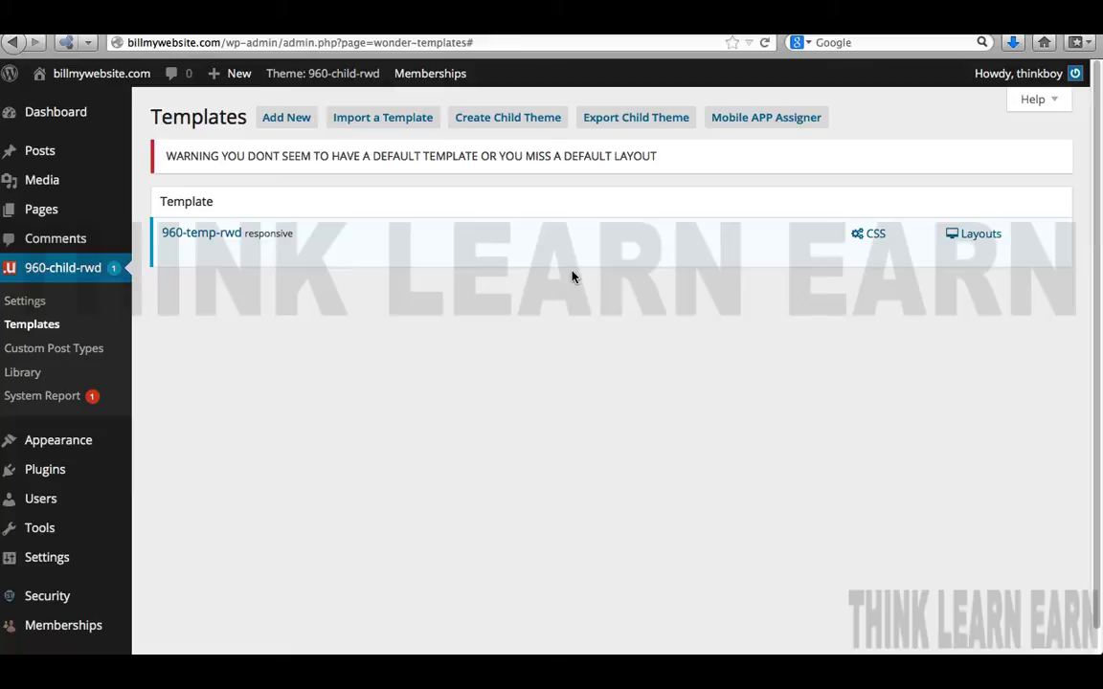
mouse_move(579, 271)
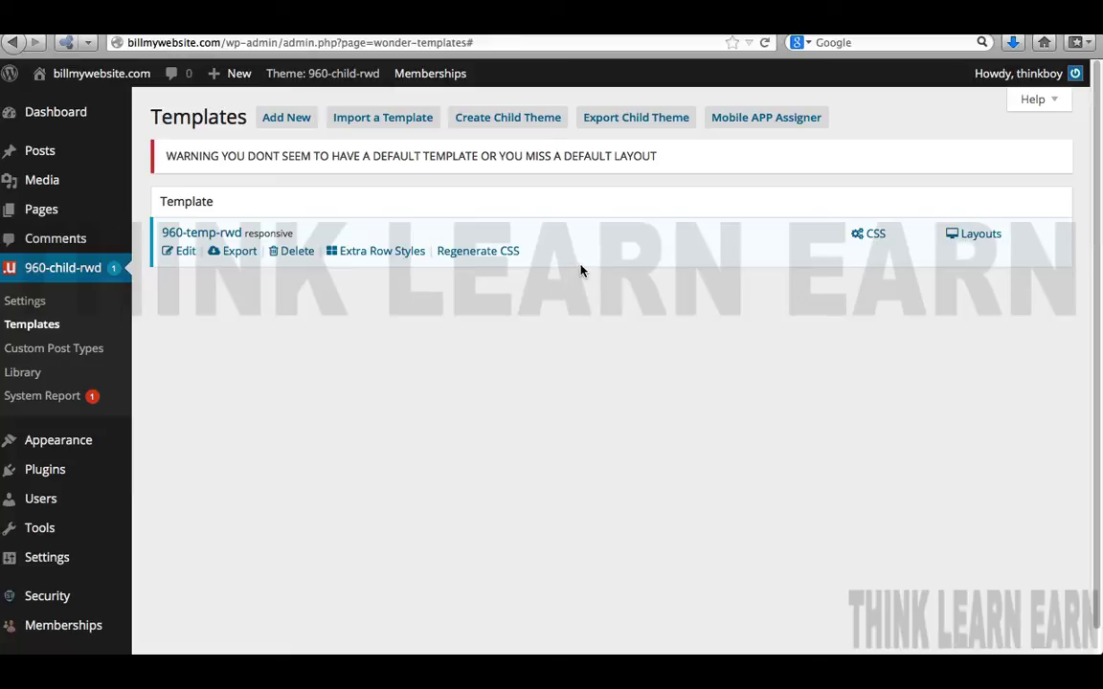
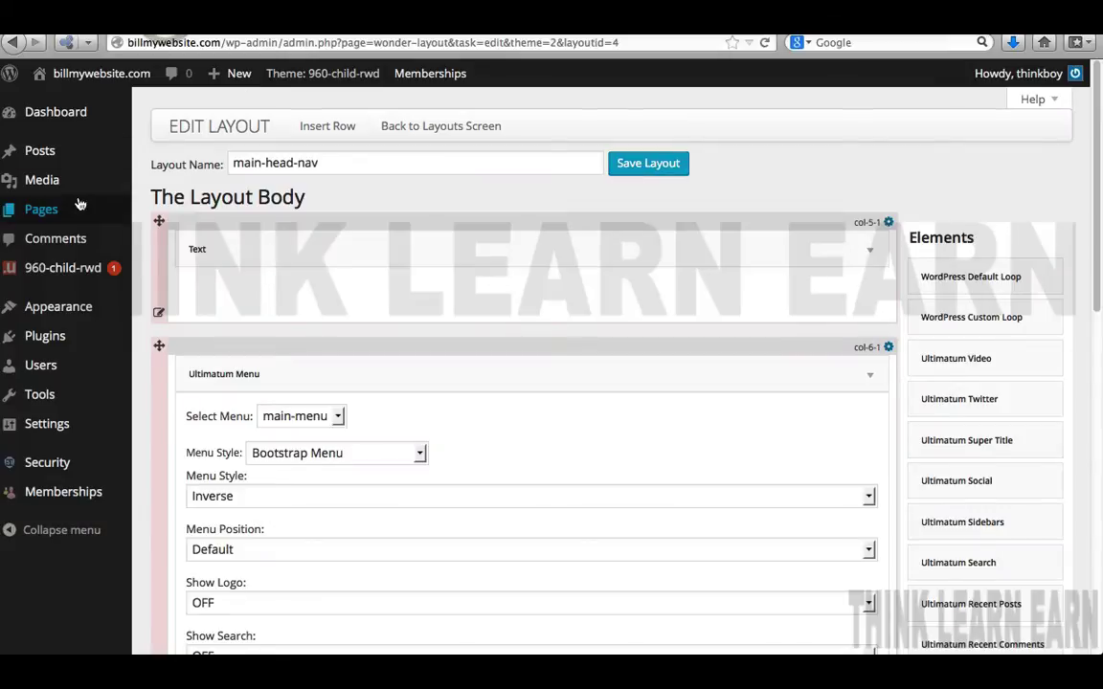
- Copy the post category name "Desktop to Mobile Website Conversions" from the categories list
mouse_move(55, 149)
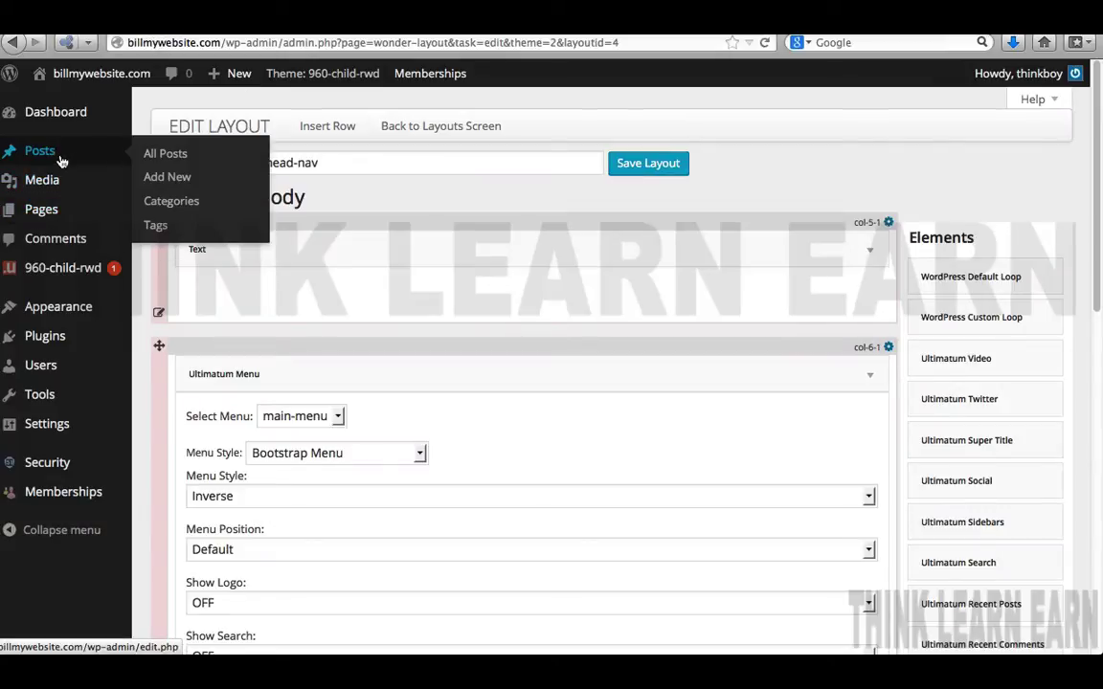
click(162, 202)
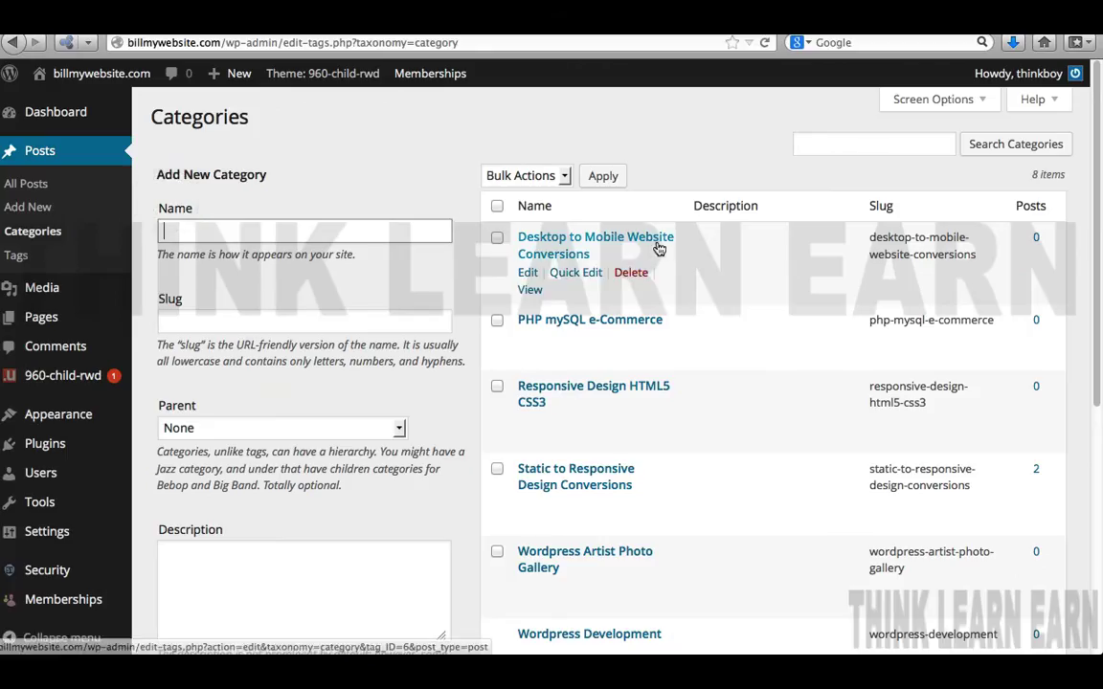
click(585, 256)
drag(585, 260, 564, 204)
key(ctrl+c)
- Start a new membership level and paste "Desktop to Mobile Website Conversions" as its name
click(428, 74)
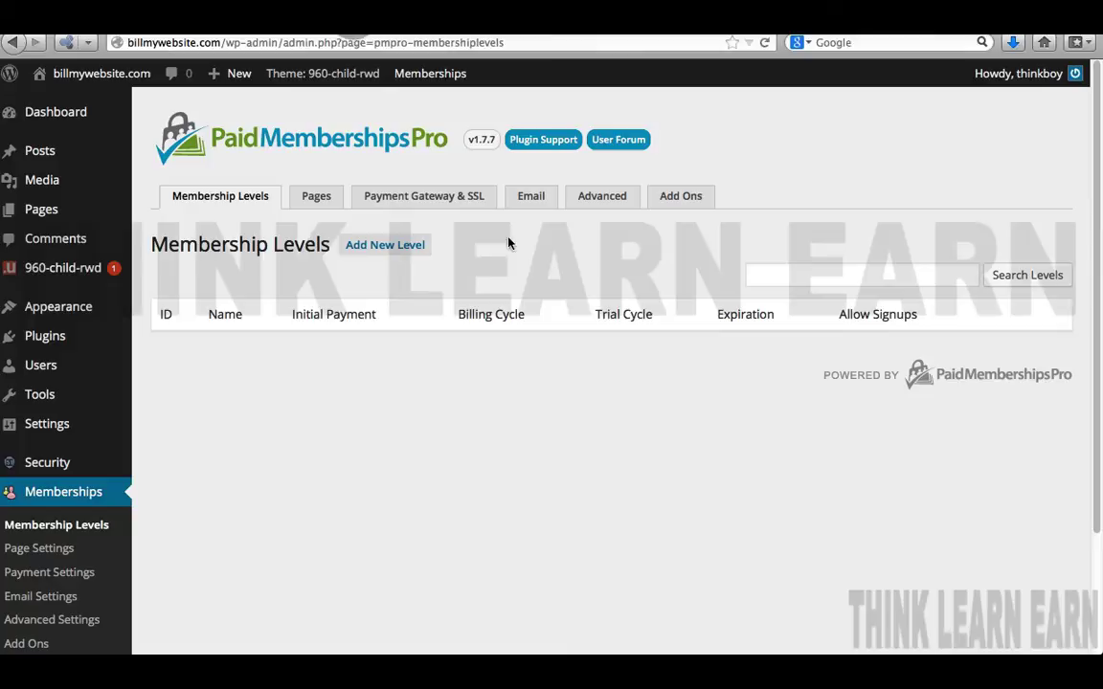
click(397, 245)
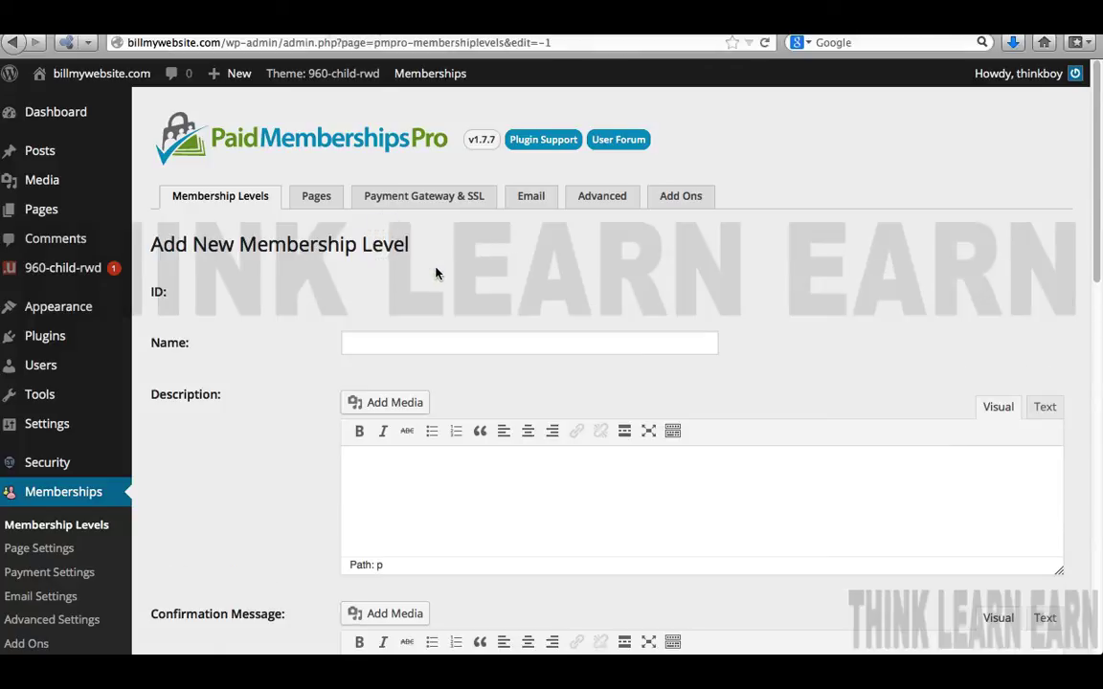
click(427, 343)
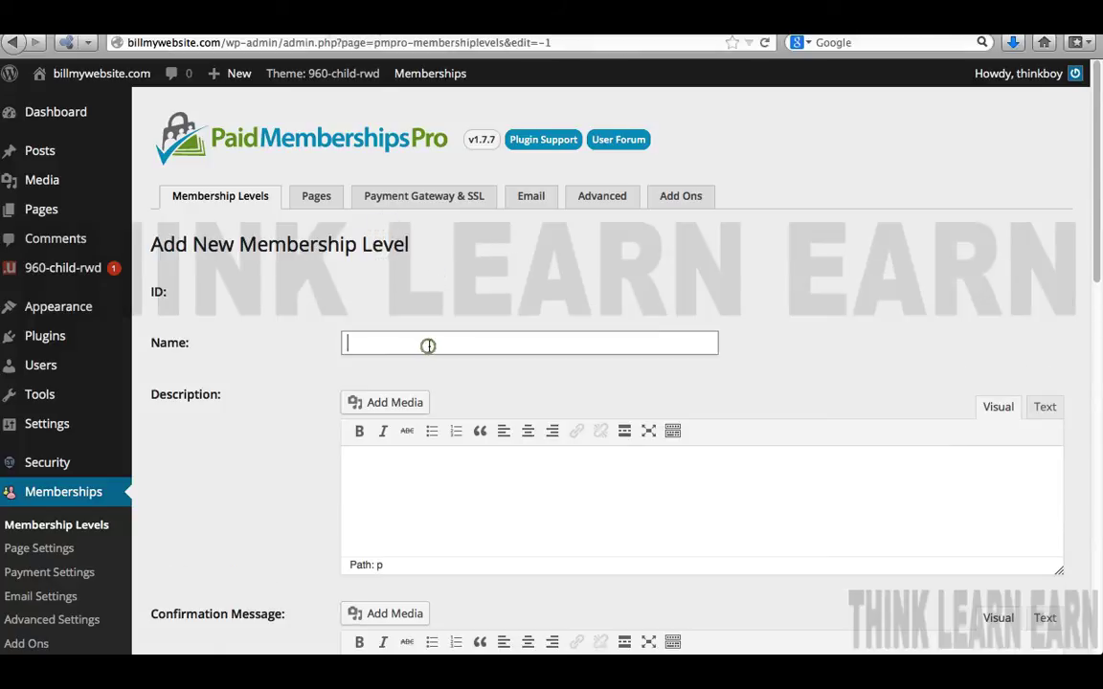
key(ctrl+v)
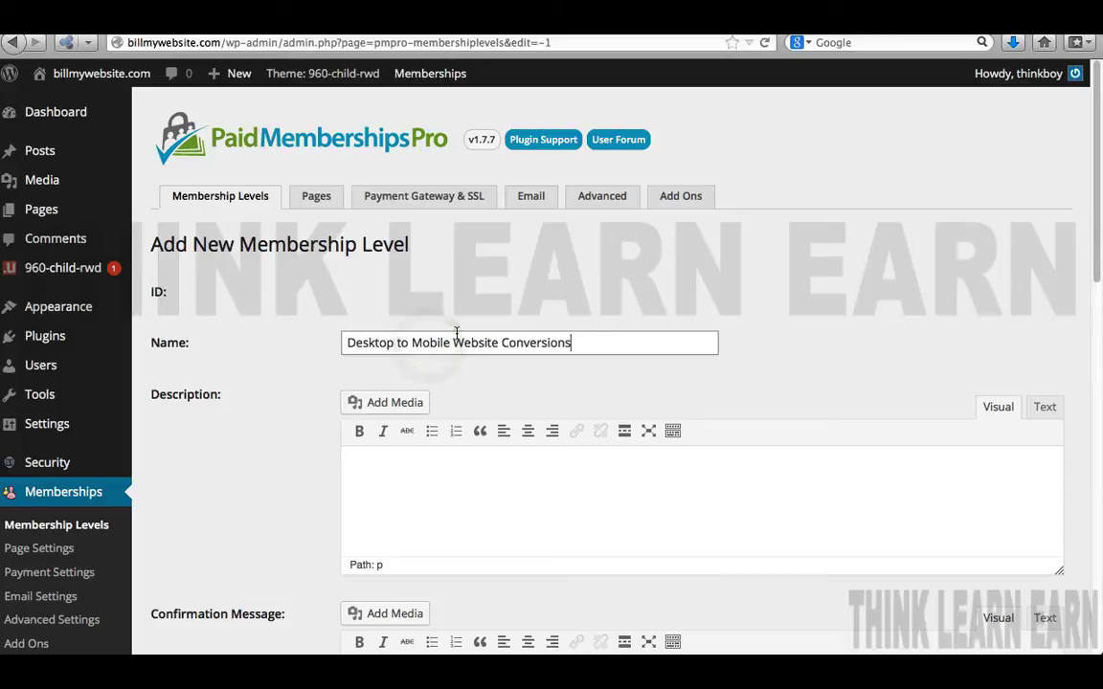
click(791, 320)
scroll(788, 325, down, 3)
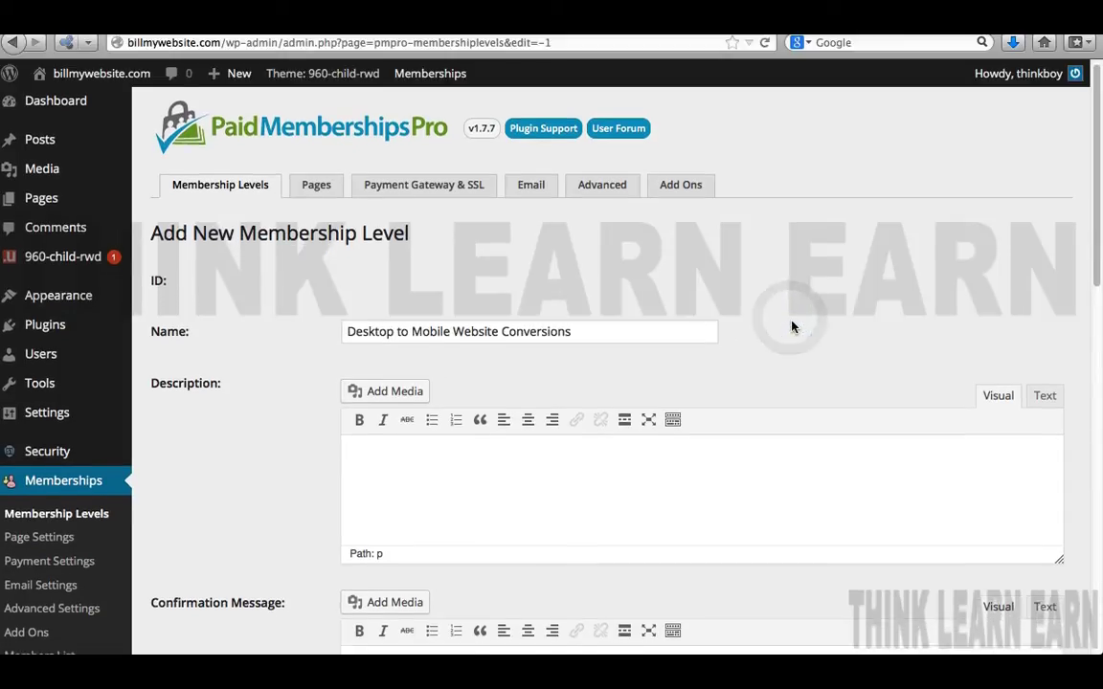
scroll(787, 328, up, 3)
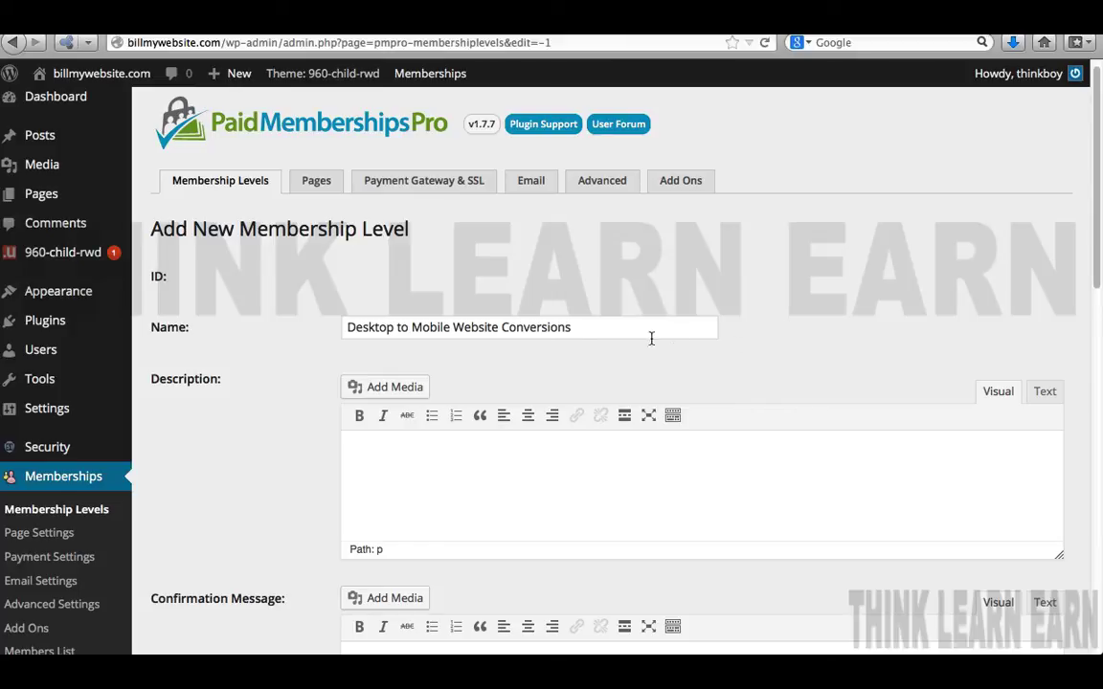
click(572, 327)
scroll(676, 367, down, 1)
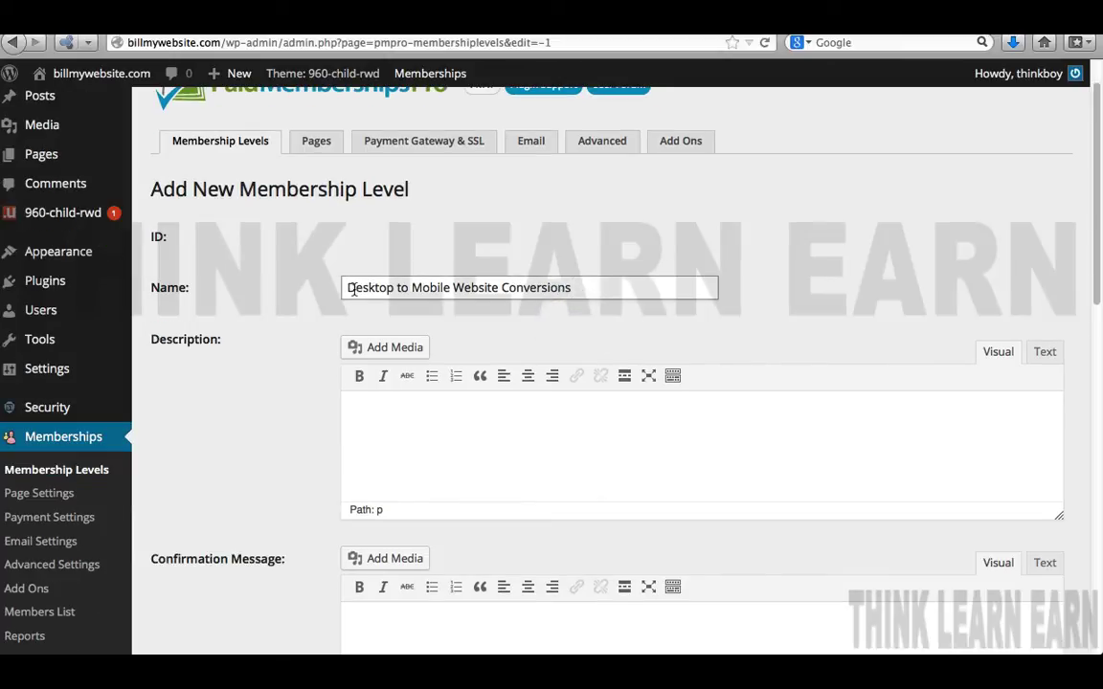
- Try to paste the copied "Desktop to Mobile Website Conversions" name into the membership level's description
click(460, 428)
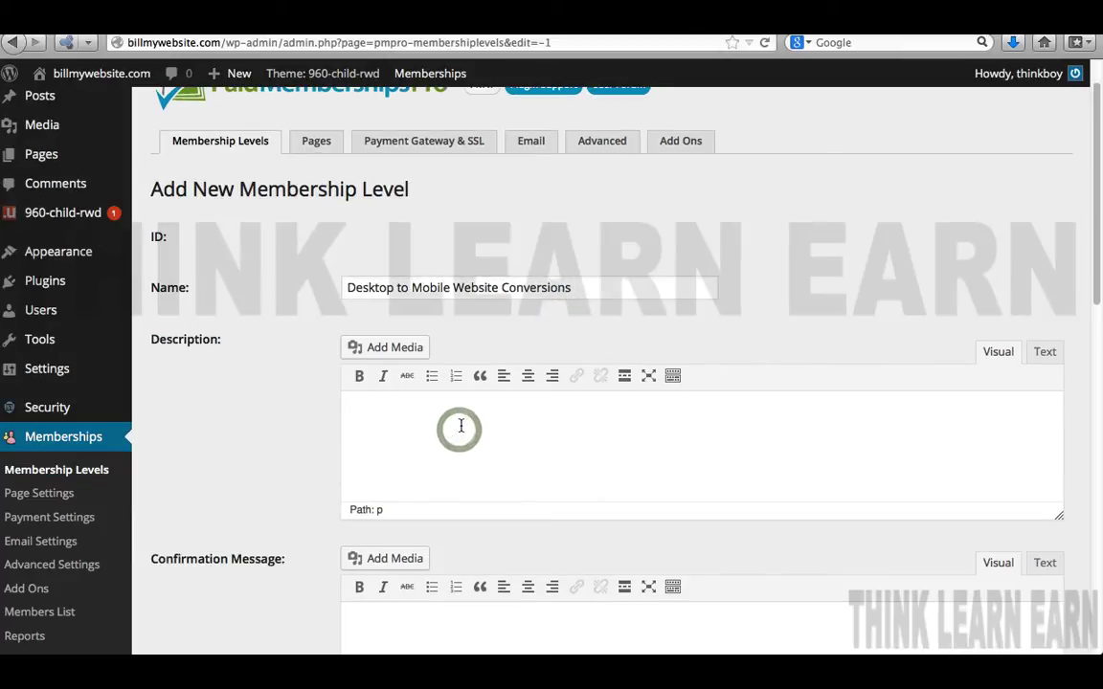
key(super+v)
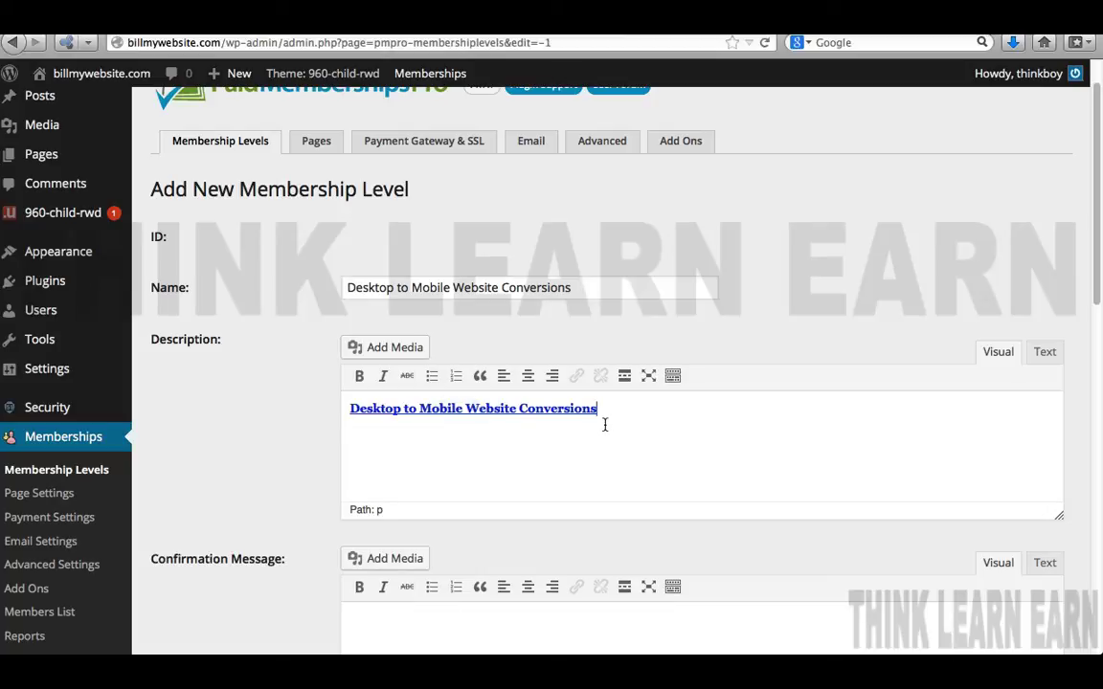
drag(605, 410, 321, 414)
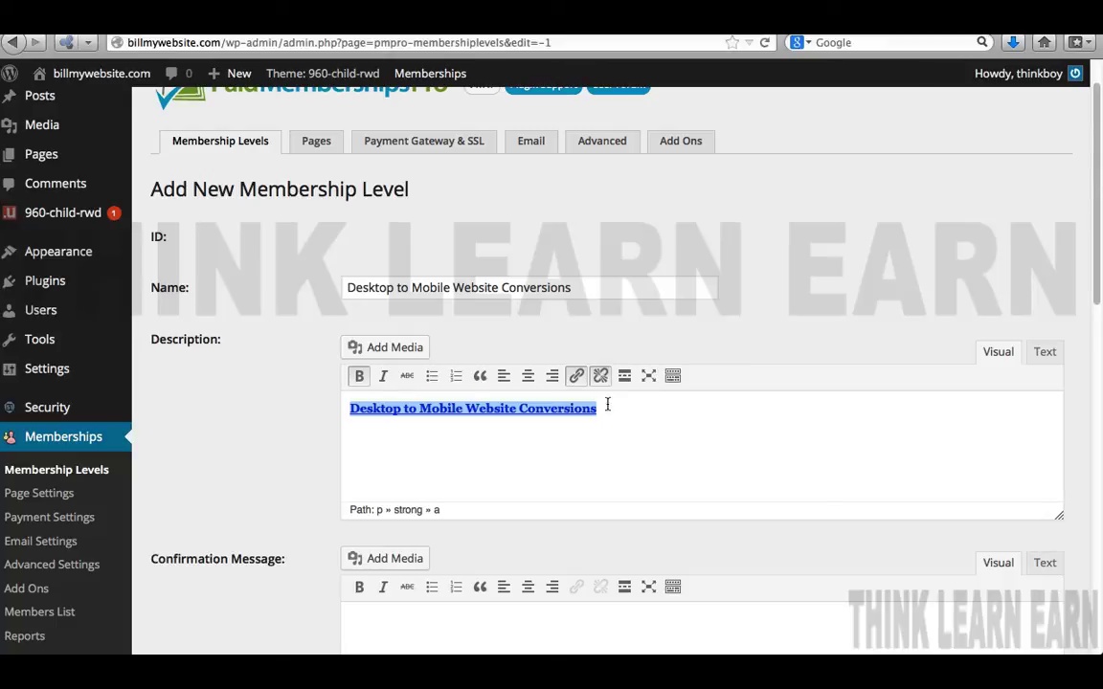
drag(574, 287, 340, 287)
key(ctrl+c)
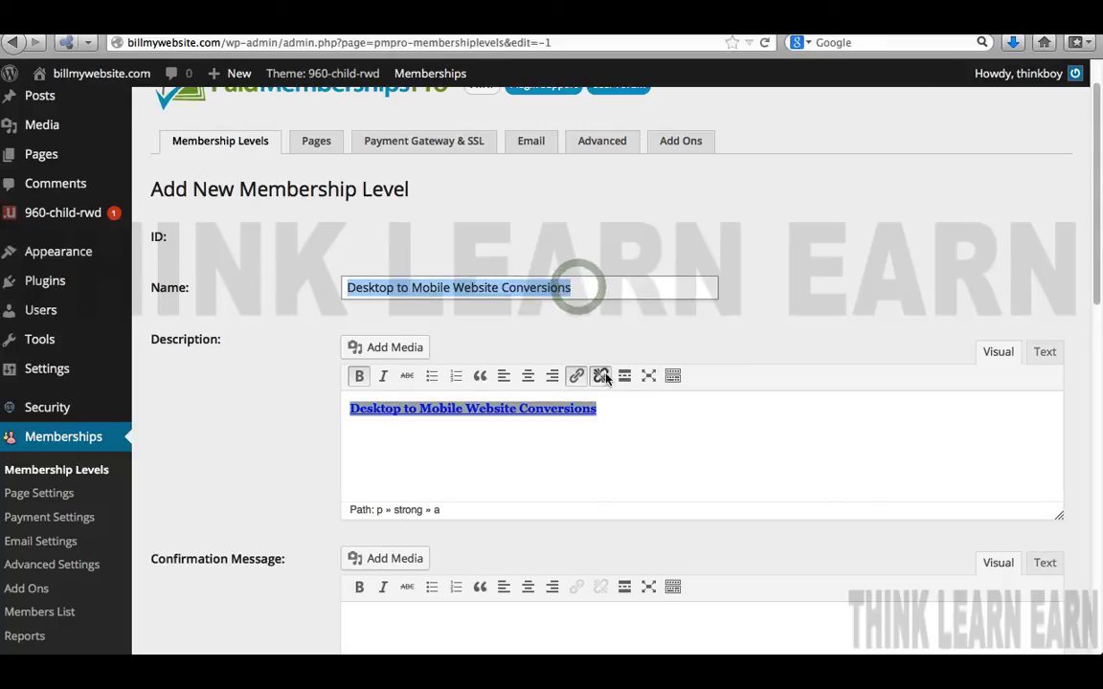
drag(607, 408, 437, 398)
click(598, 408)
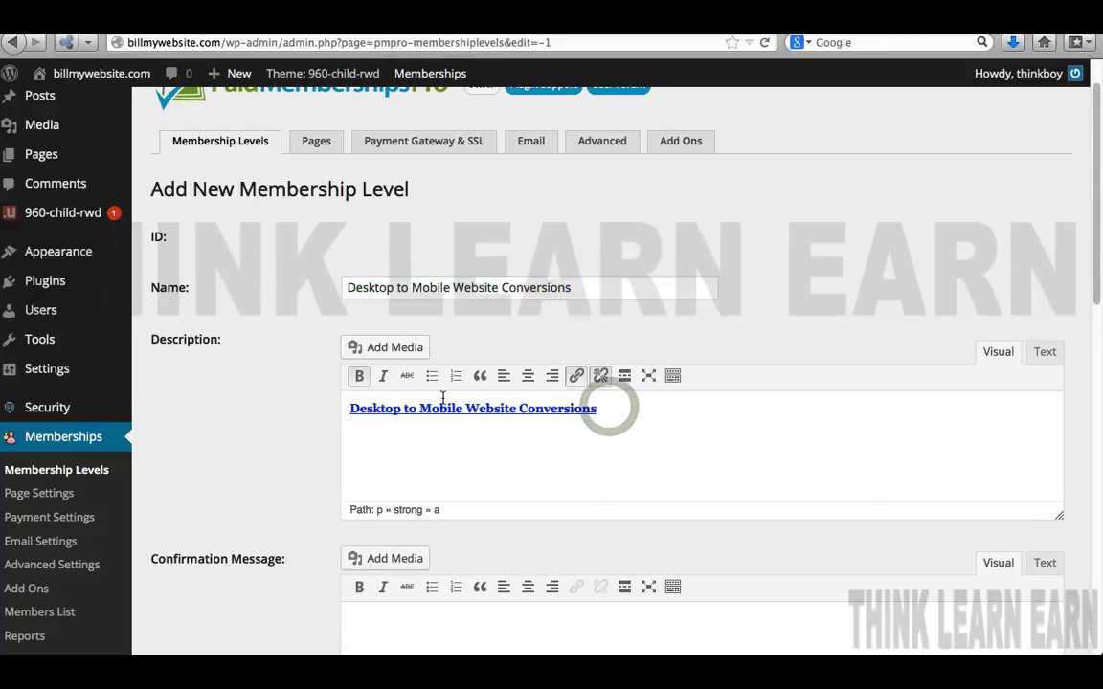
key(ctrl+v)
- Copy the level's name as plain text and replace the whole description with "Desktop to Mobile Website Conversions"
drag(578, 287, 208, 263)
key(ctrl+c)
key(BackSpace)
key(ctrl+v)
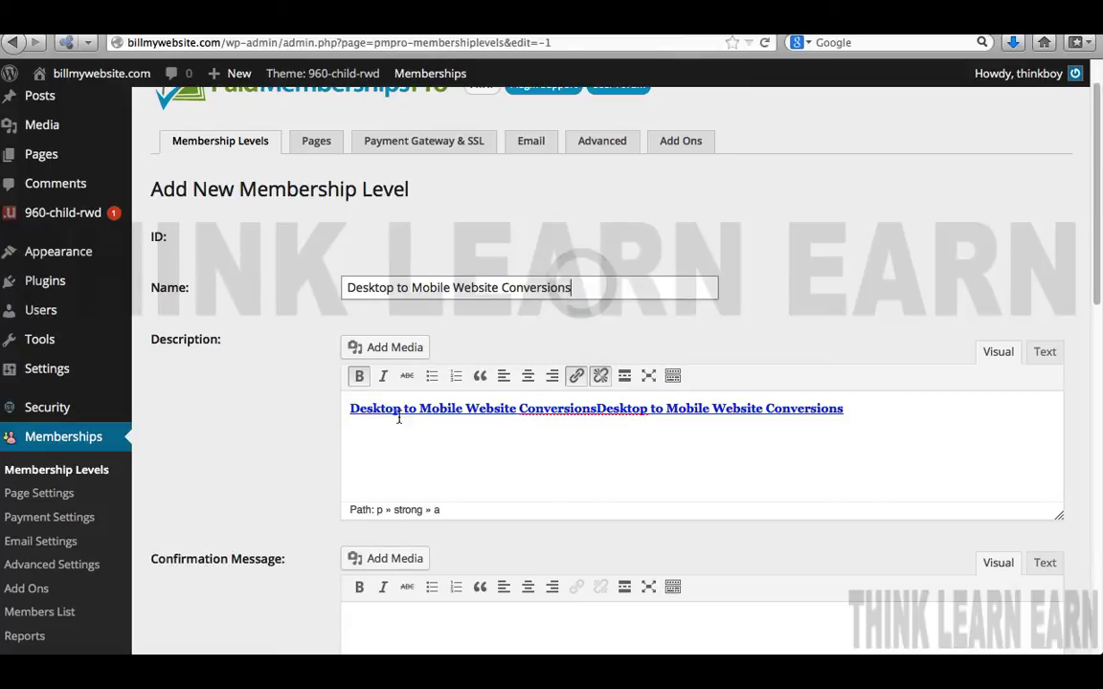
click(468, 445)
key(ctrl+a)
key(ctrl+v)
- Paste "Desktop to Mobile Website Conversions" as the level's confirmation message
scroll(573, 451, down, 5)
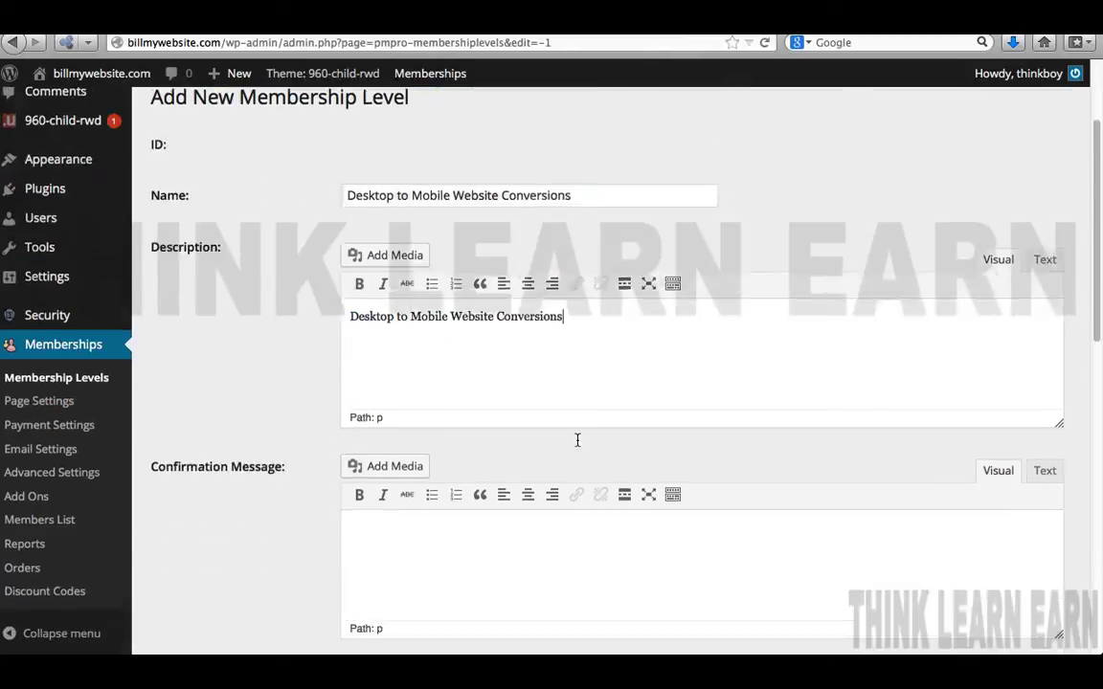
click(406, 363)
key(ctrl+v)
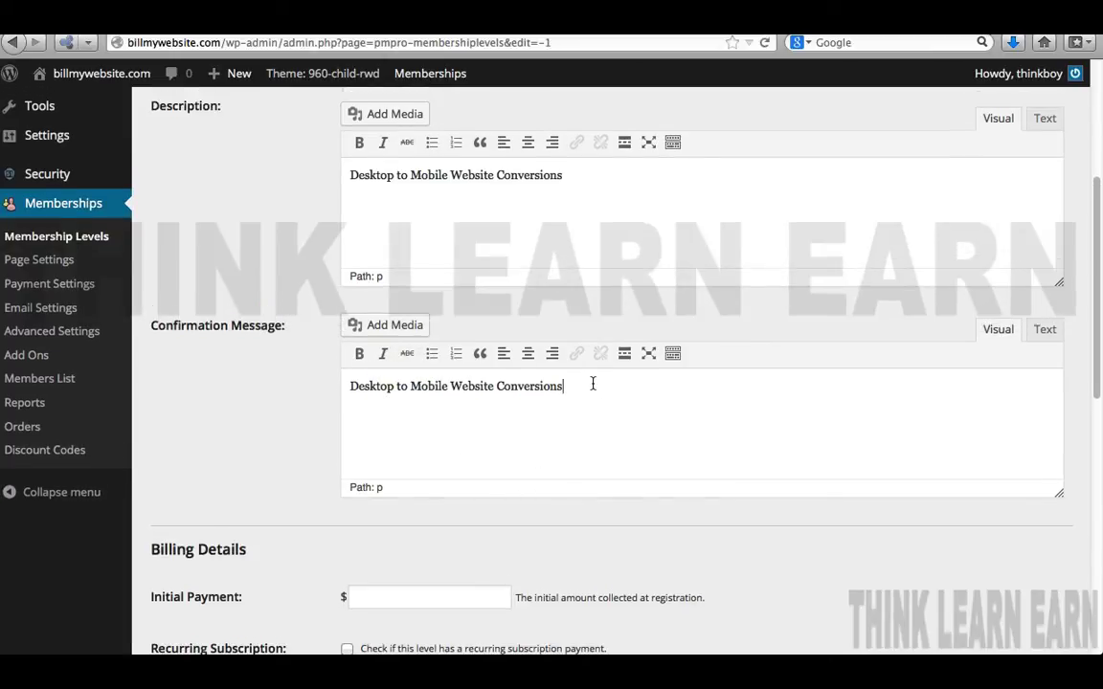
scroll(591, 385, up, 3)
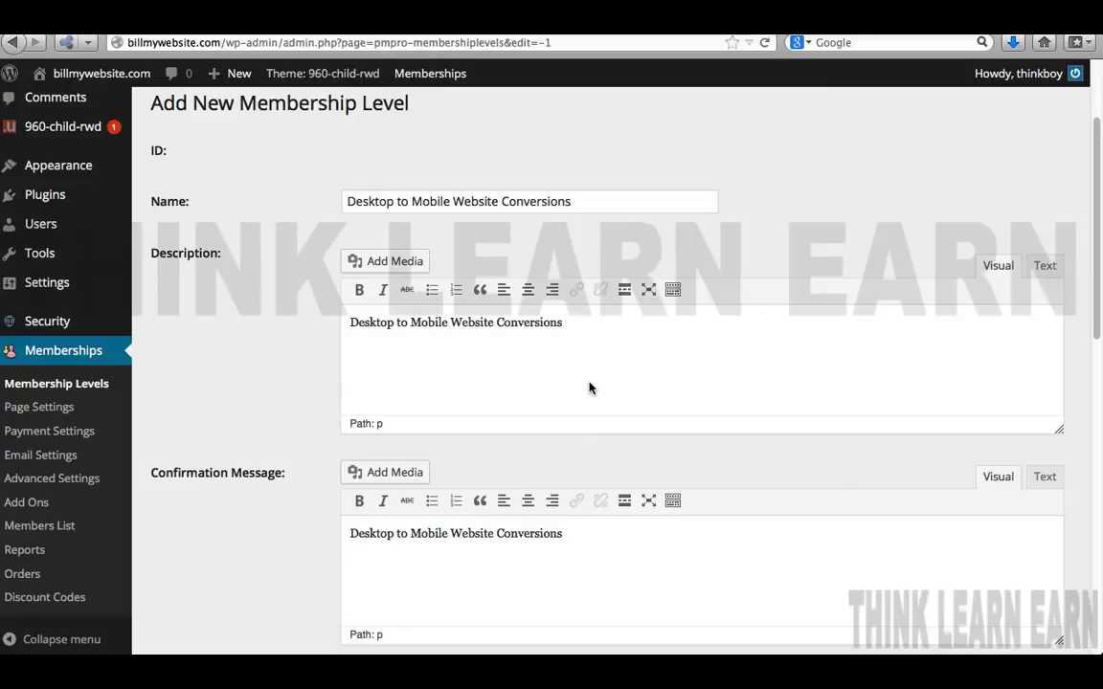
scroll(578, 388, down, 2)
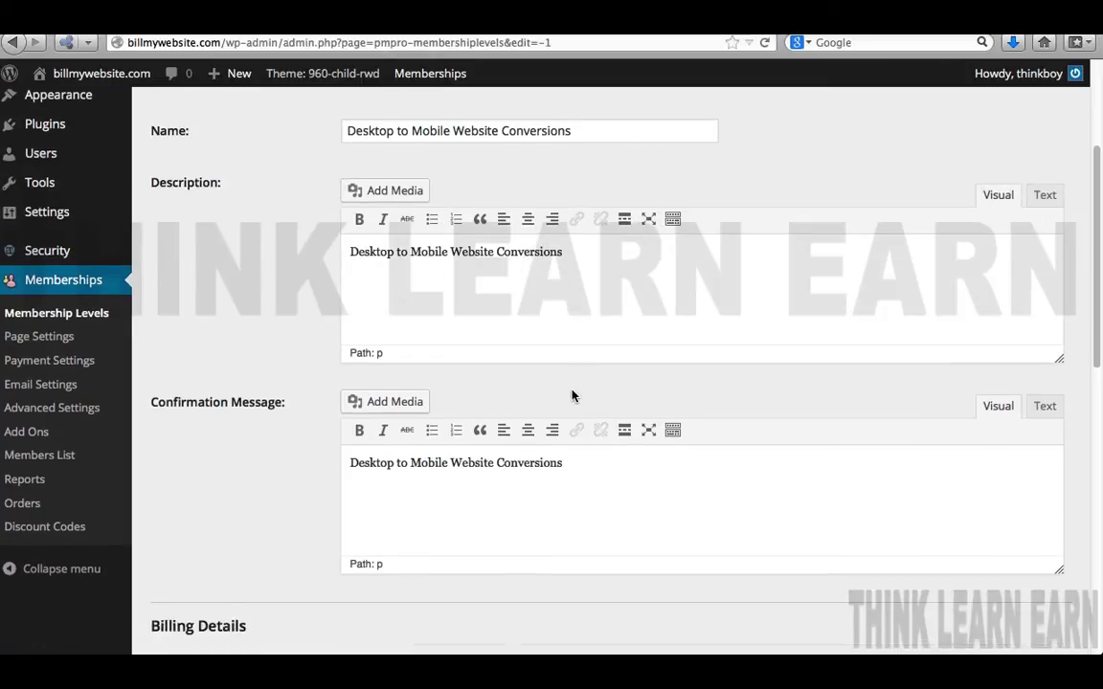
scroll(536, 396, down, 2)
scroll(495, 389, up, 4)
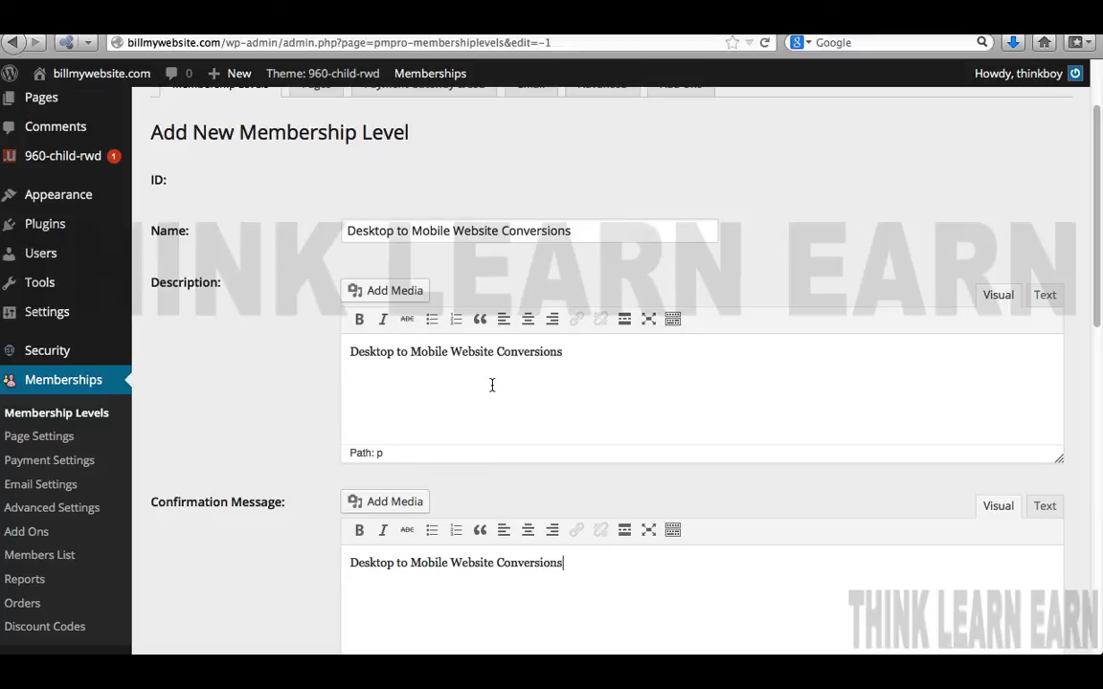
- Set the level's initial payment to $2000 and include the Desktop to Mobile Website Conversions category in its content settings
scroll(482, 396, down, 5)
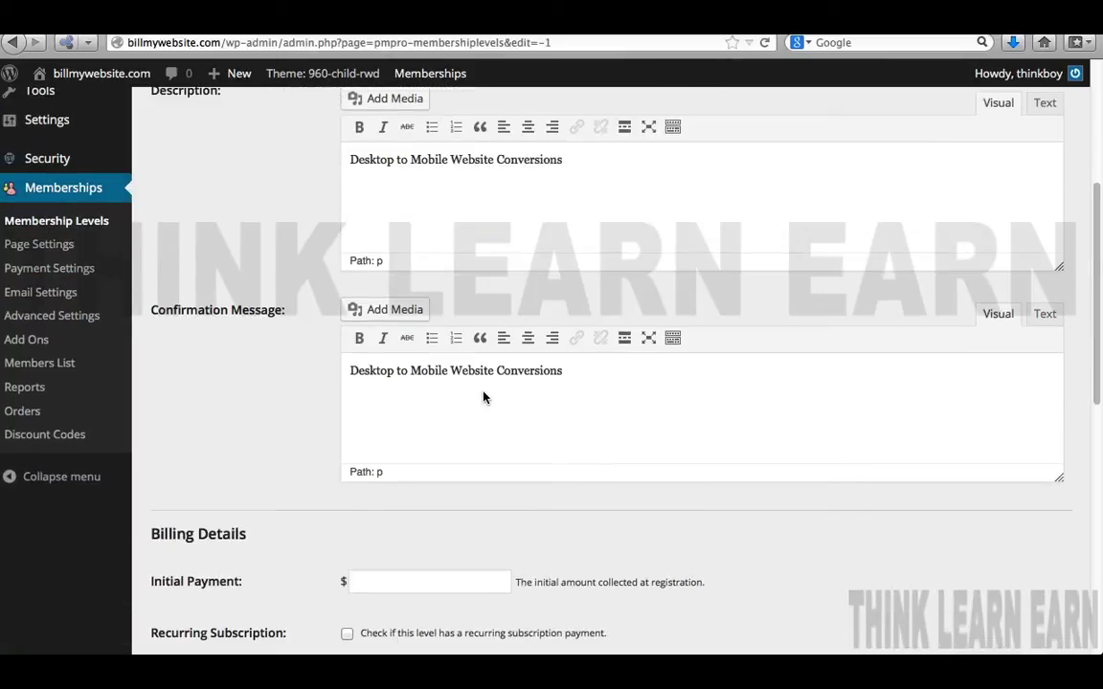
click(422, 582)
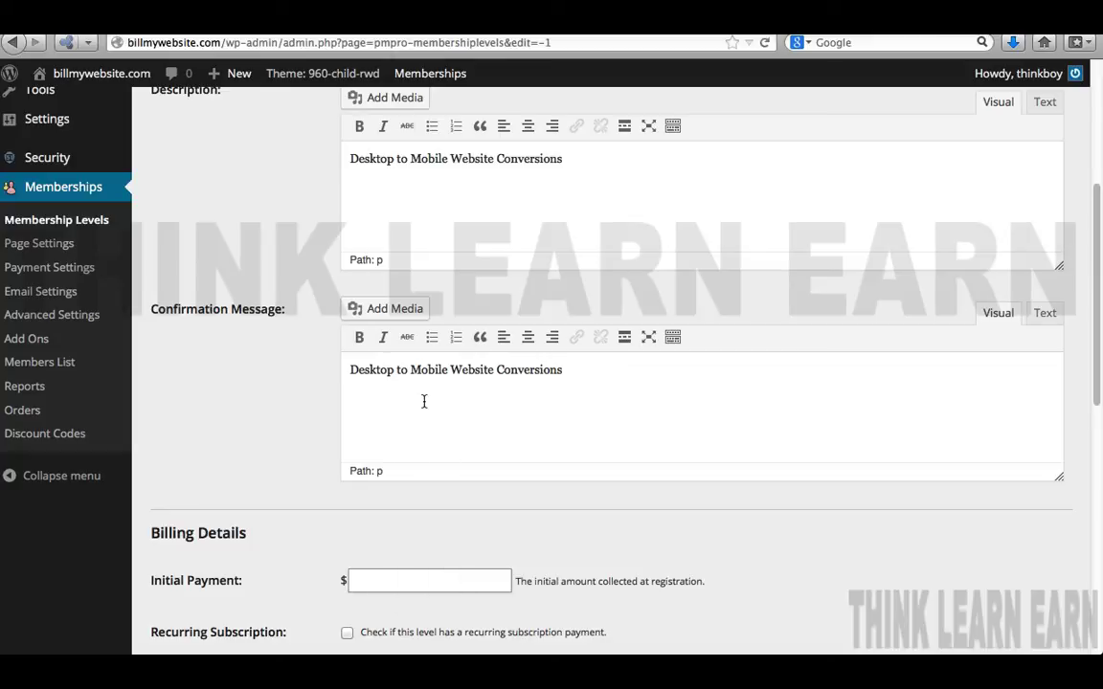
text(2000)
scroll(439, 438, down, 10)
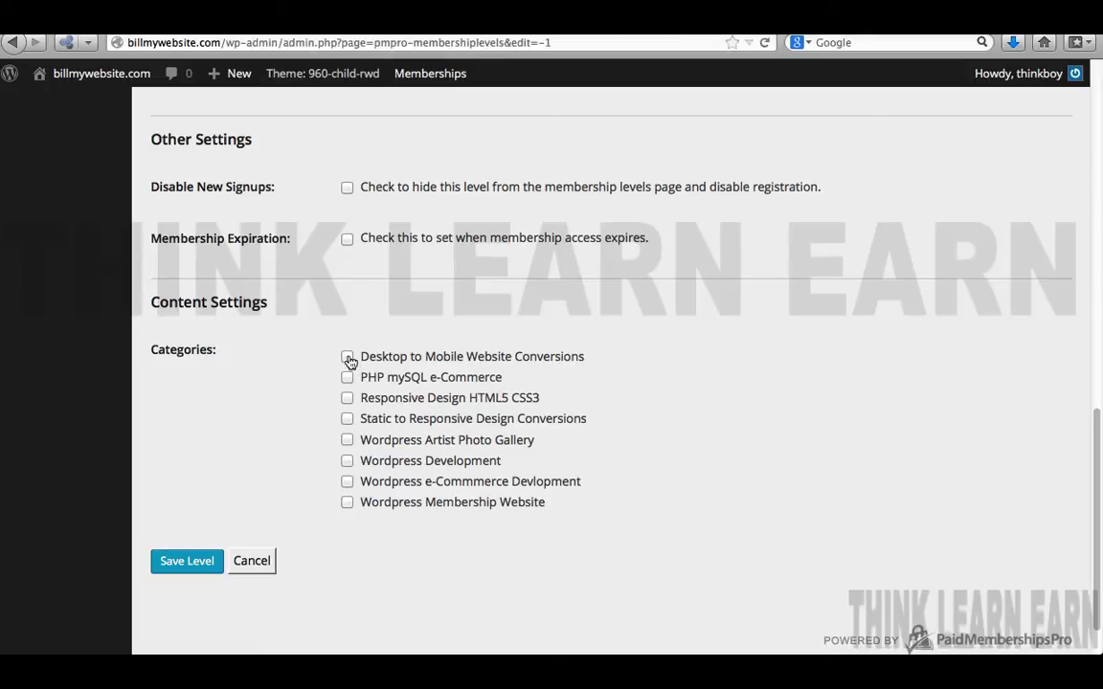
scroll(500, 350, up, 5)
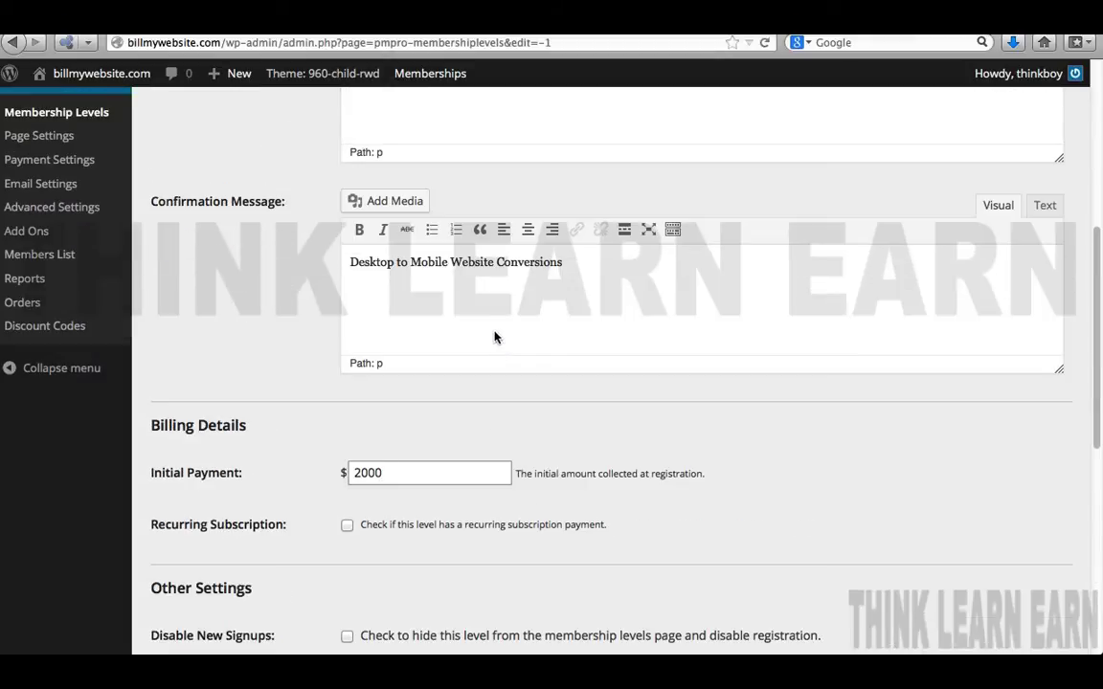
scroll(484, 342, down, 4)
click(346, 411)
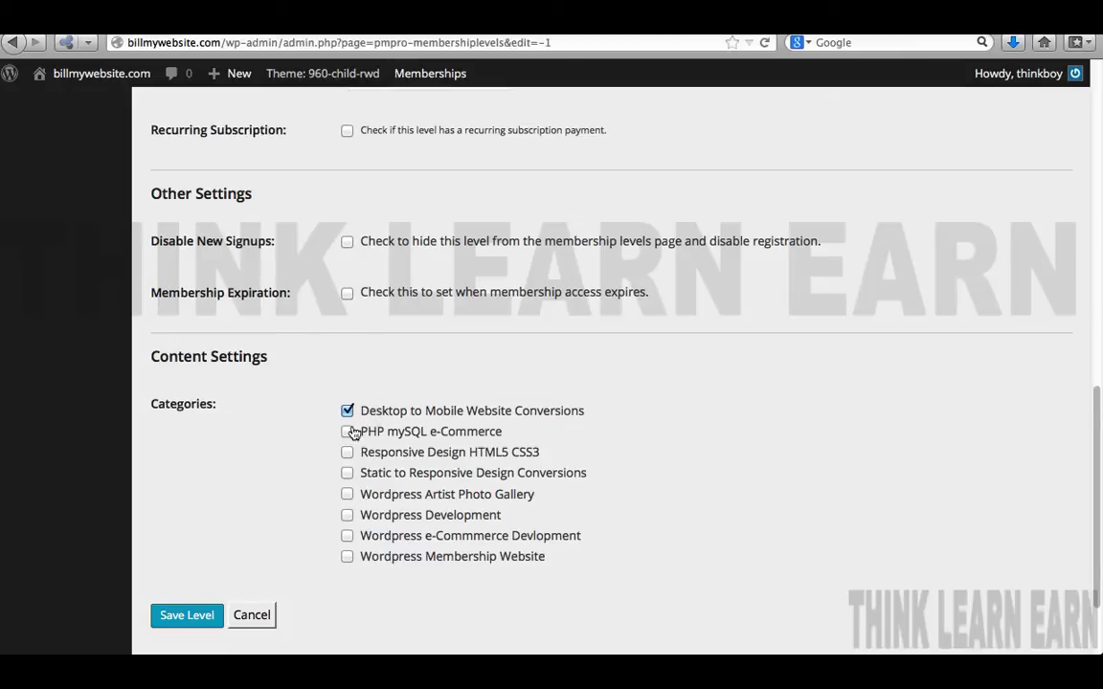
- Enable the recurring subscription option to view its billing fields, and disable it again
scroll(584, 409, up, 3)
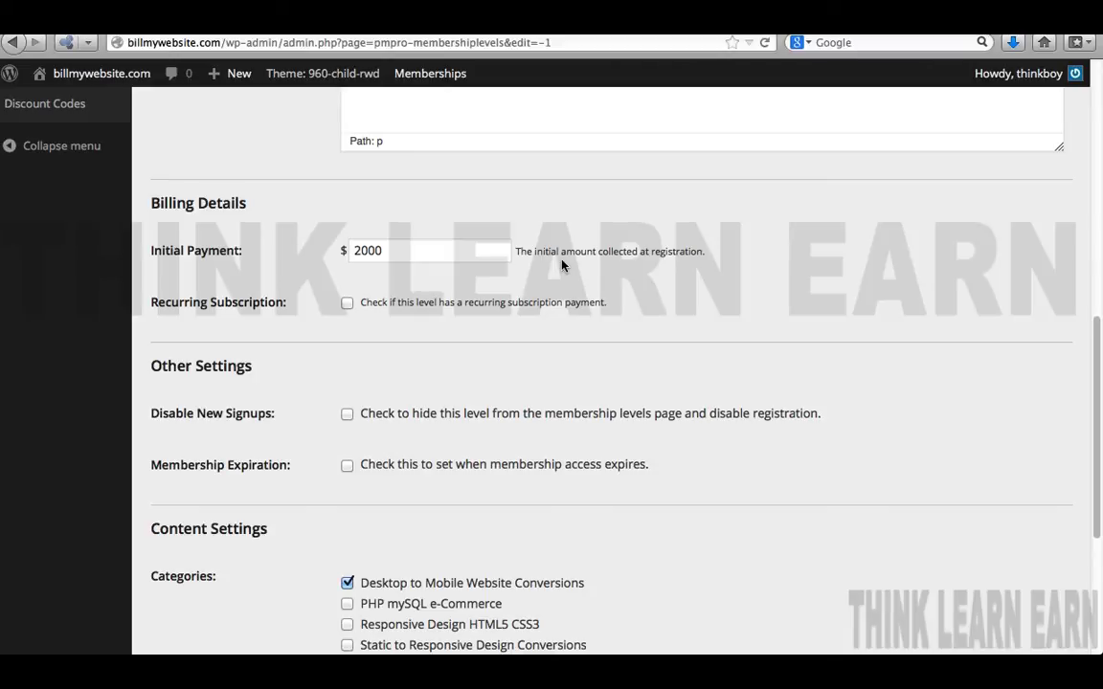
click(347, 304)
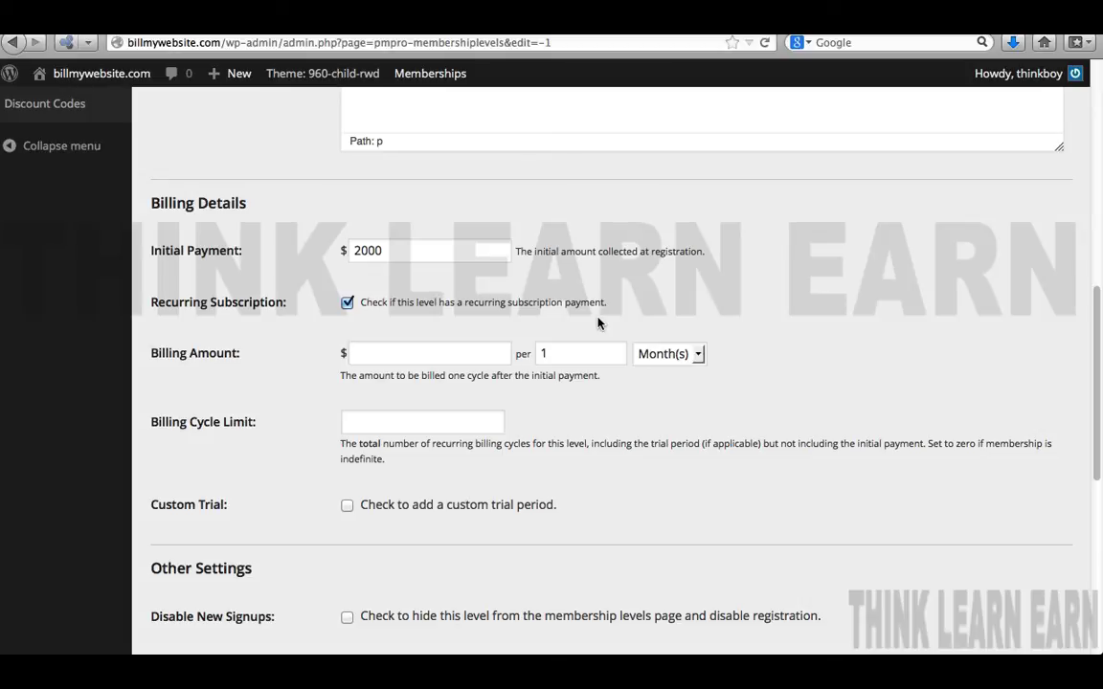
click(347, 302)
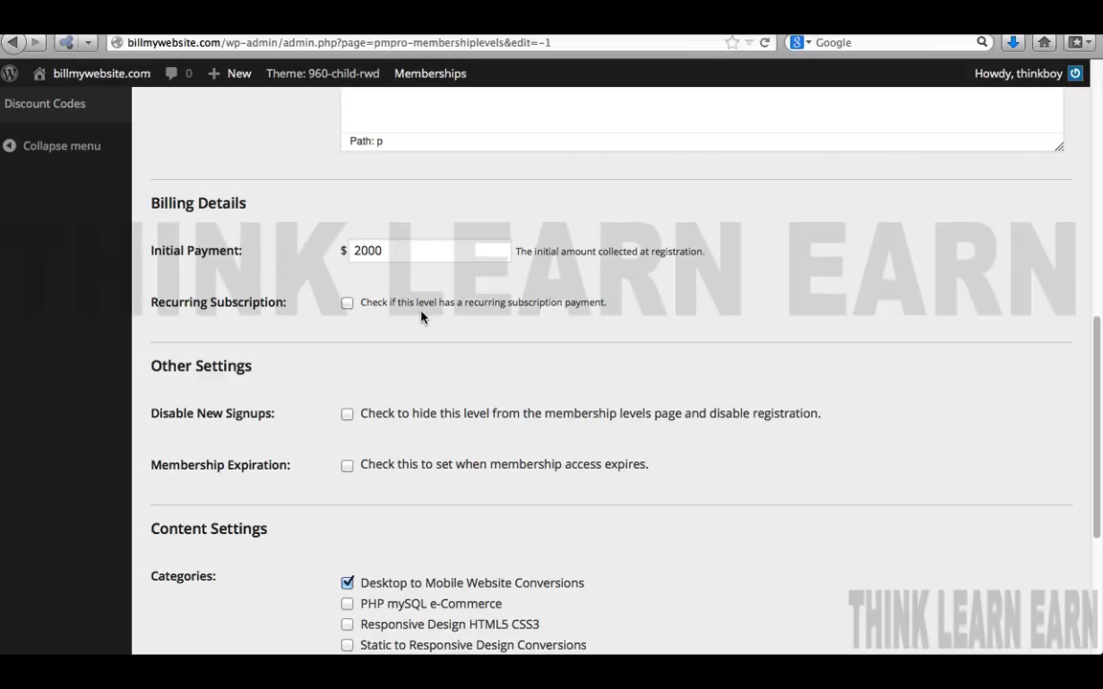
- Review the completed level's settings and save the membership level
scroll(421, 317, down, 5)
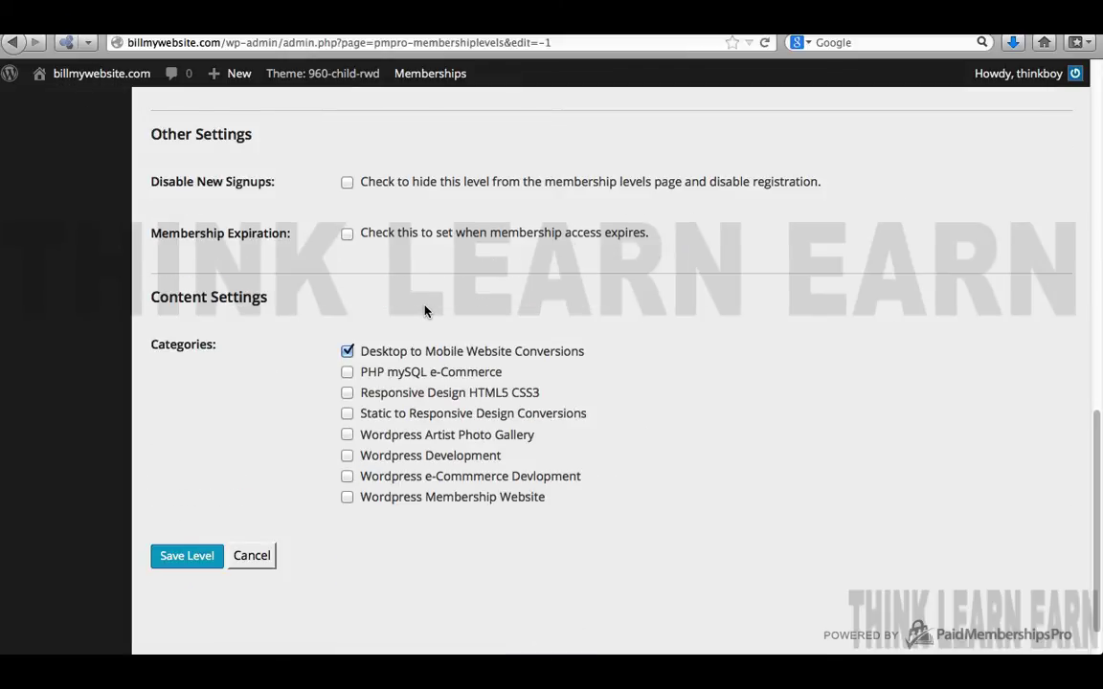
scroll(422, 312, up, 10)
scroll(425, 306, up, 4)
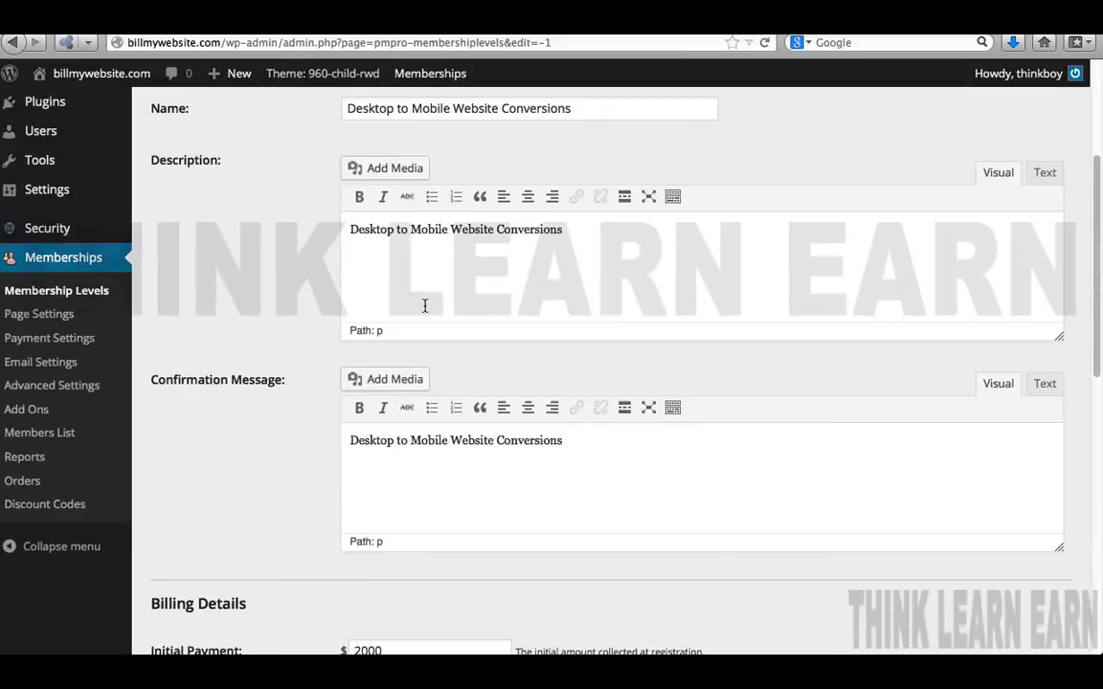
scroll(424, 305, down, 6)
scroll(425, 310, down, 7)
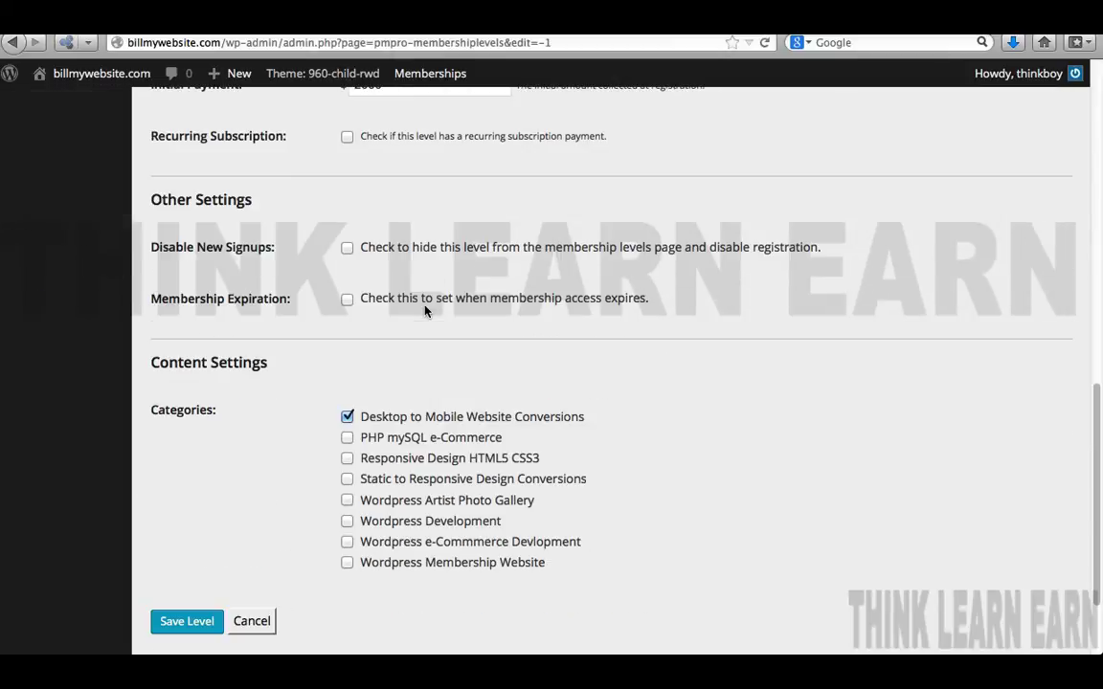
click(194, 623)
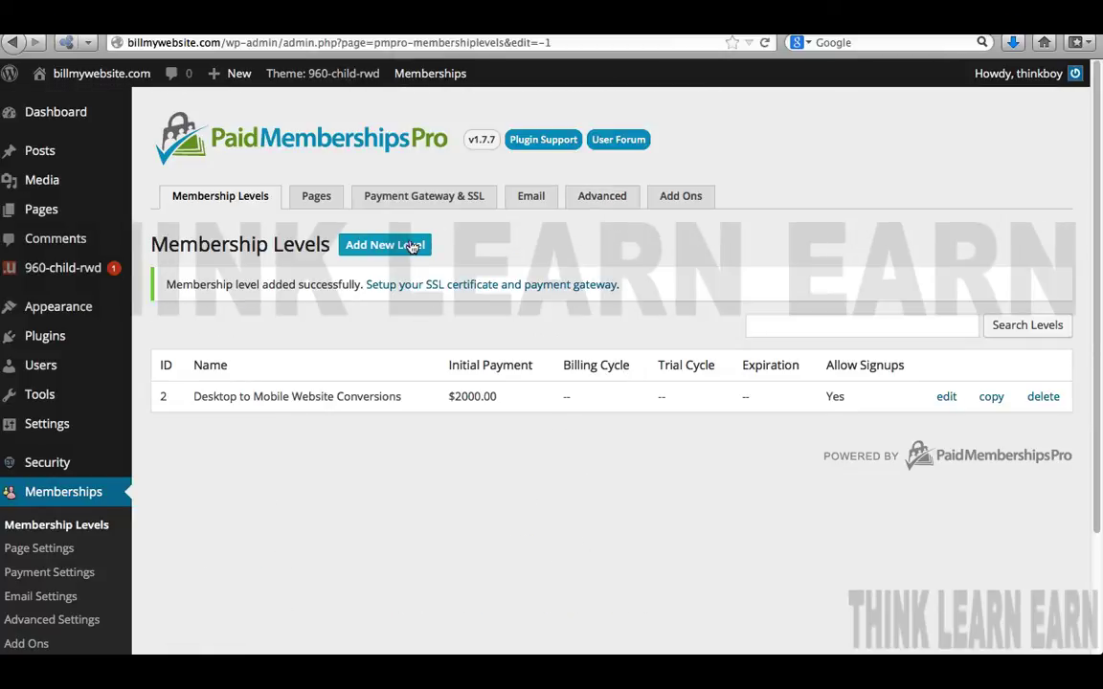
- Start another membership level and name it by copying the post category name "Wordpress e-Commmerce Devlopment"
click(407, 246)
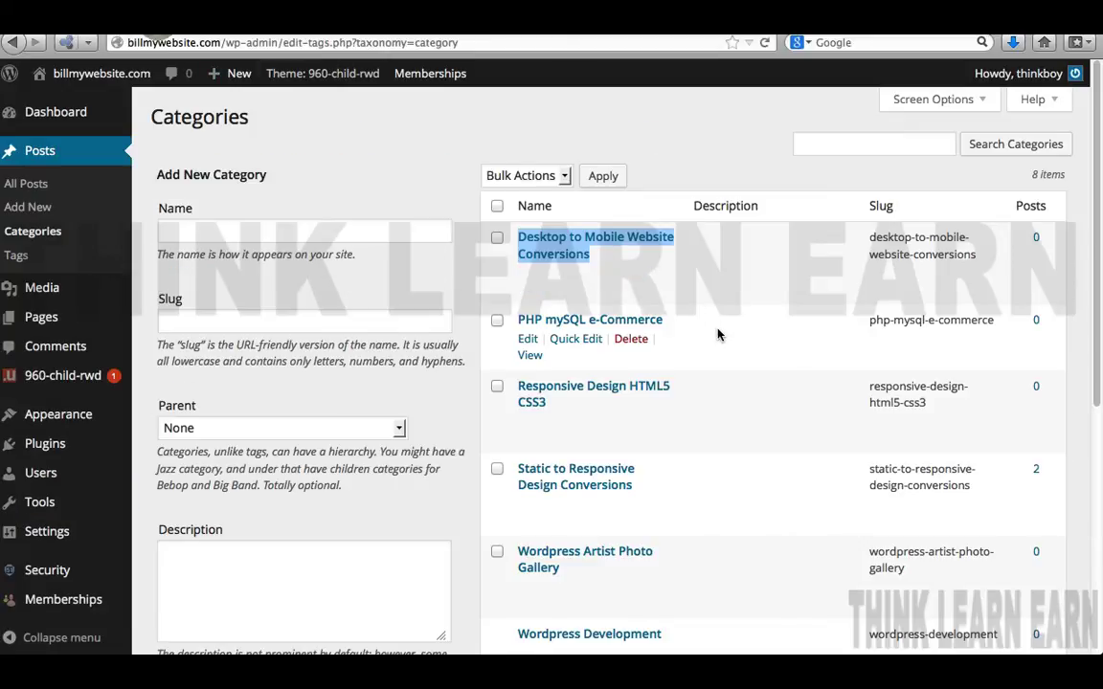
scroll(717, 330, down, 5)
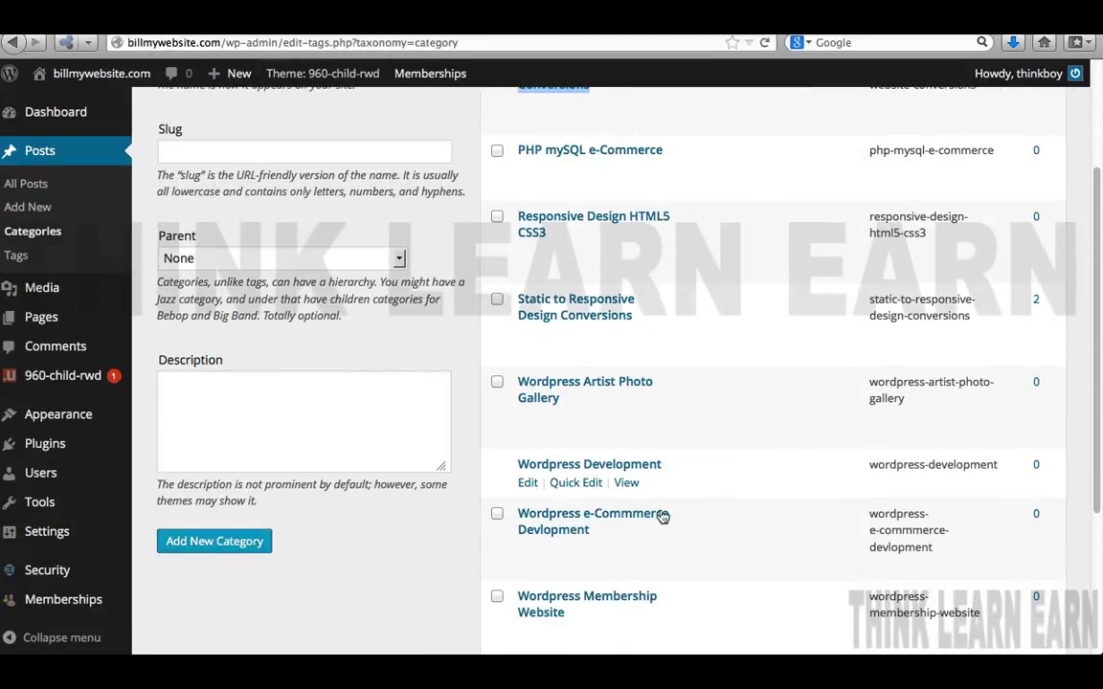
triple_click(597, 531)
key(super+c)
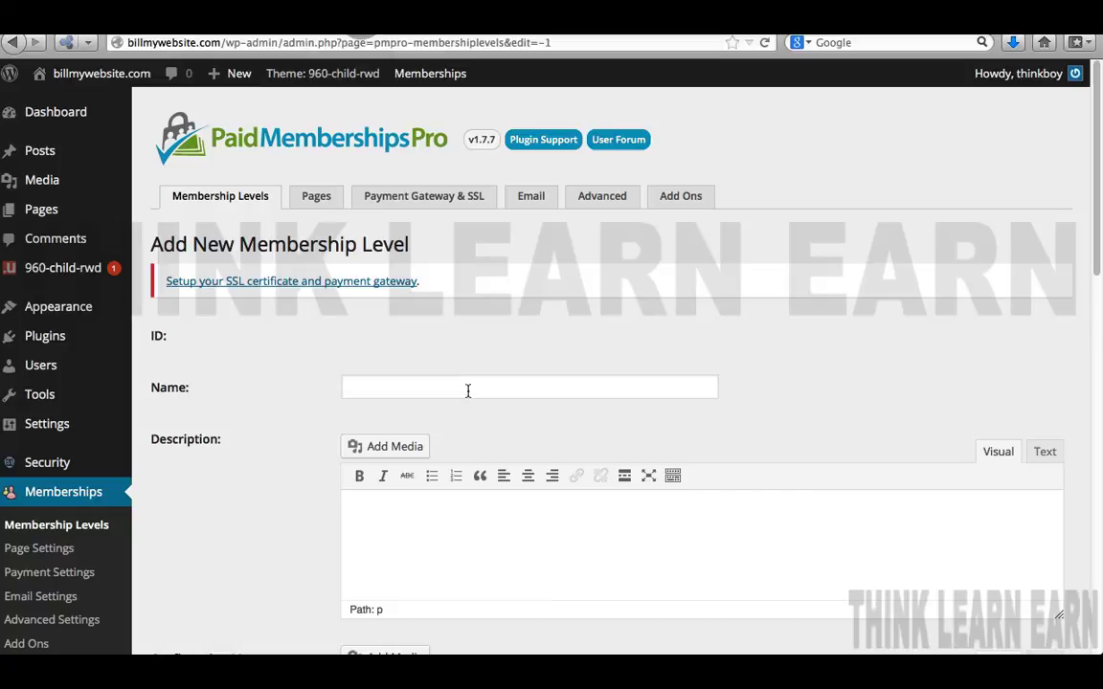
click(468, 387)
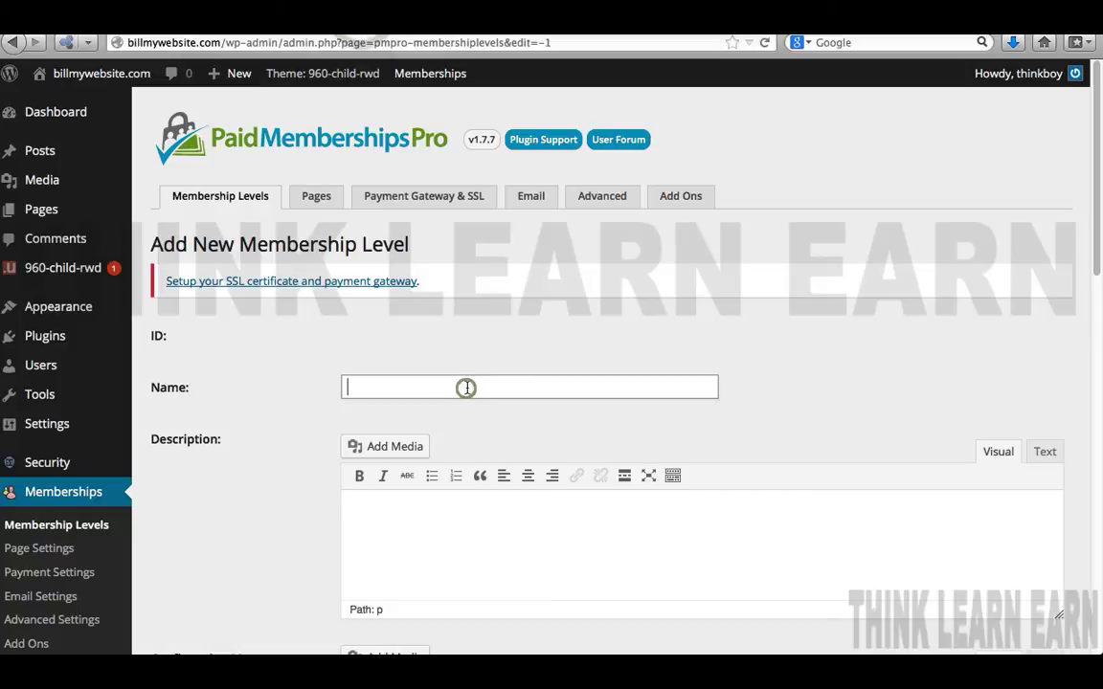
key(super+v)
- Copy the name "Wordpress e-Commmerce Devlopment" into the new level's description and confirmation message
click(453, 553)
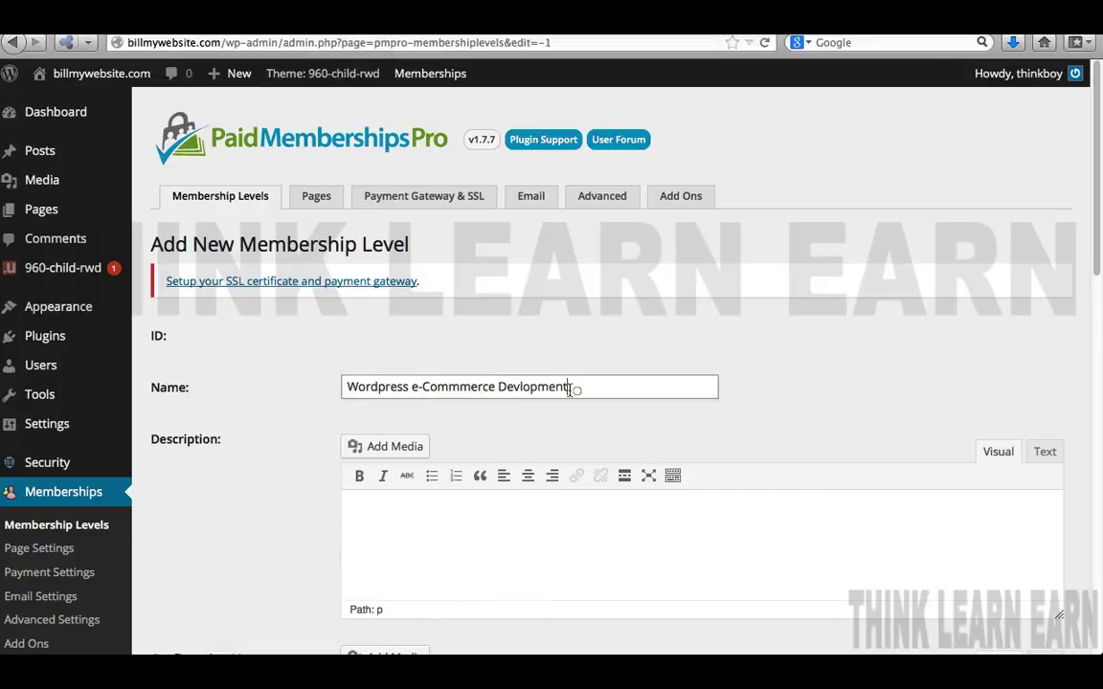
drag(572, 388, 318, 386)
key(super+c)
click(393, 533)
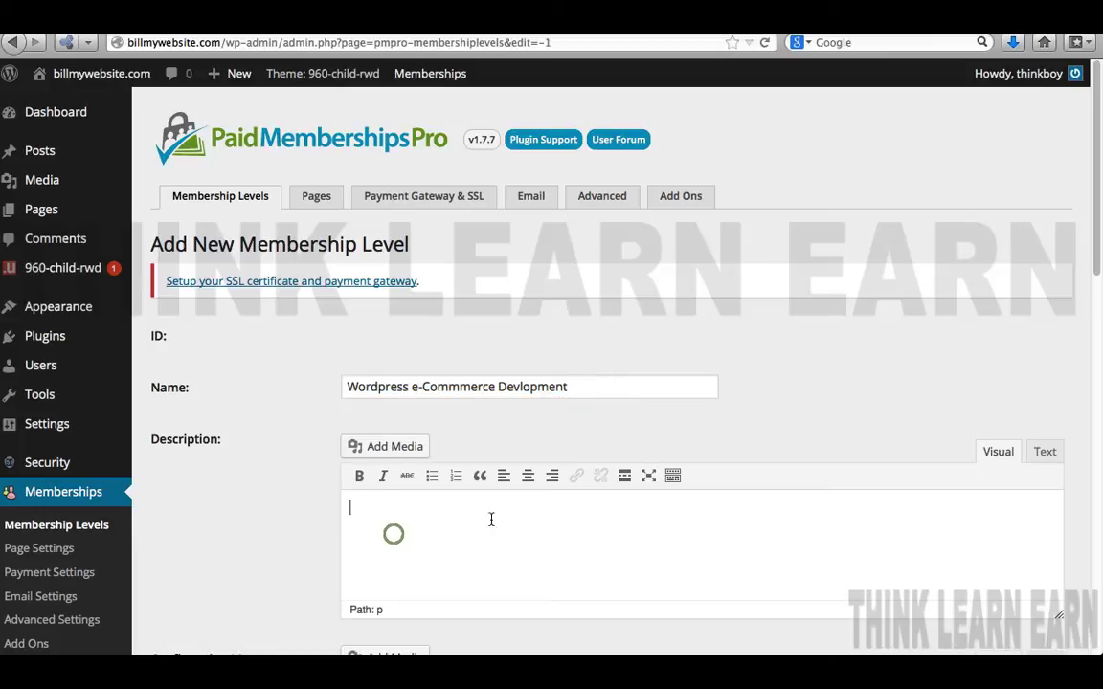
key(super+v)
scroll(579, 513, down, 3)
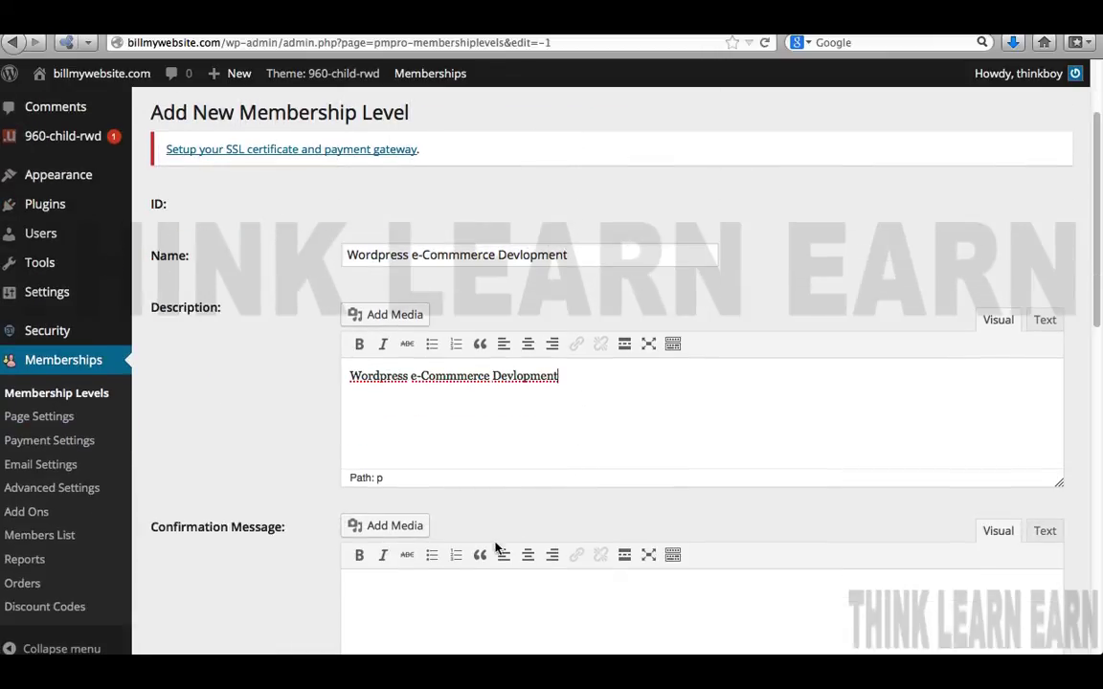
click(458, 591)
key(super+v)
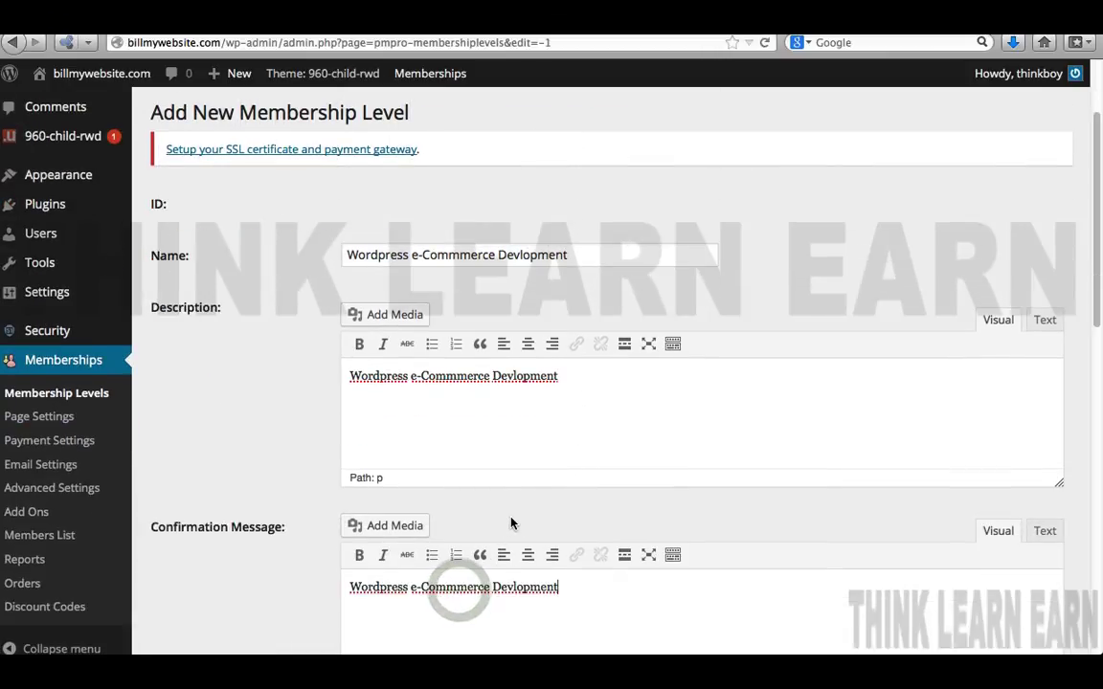
- Set the initial payment of the e-commerce membership level to $4500
scroll(525, 504, down, 5)
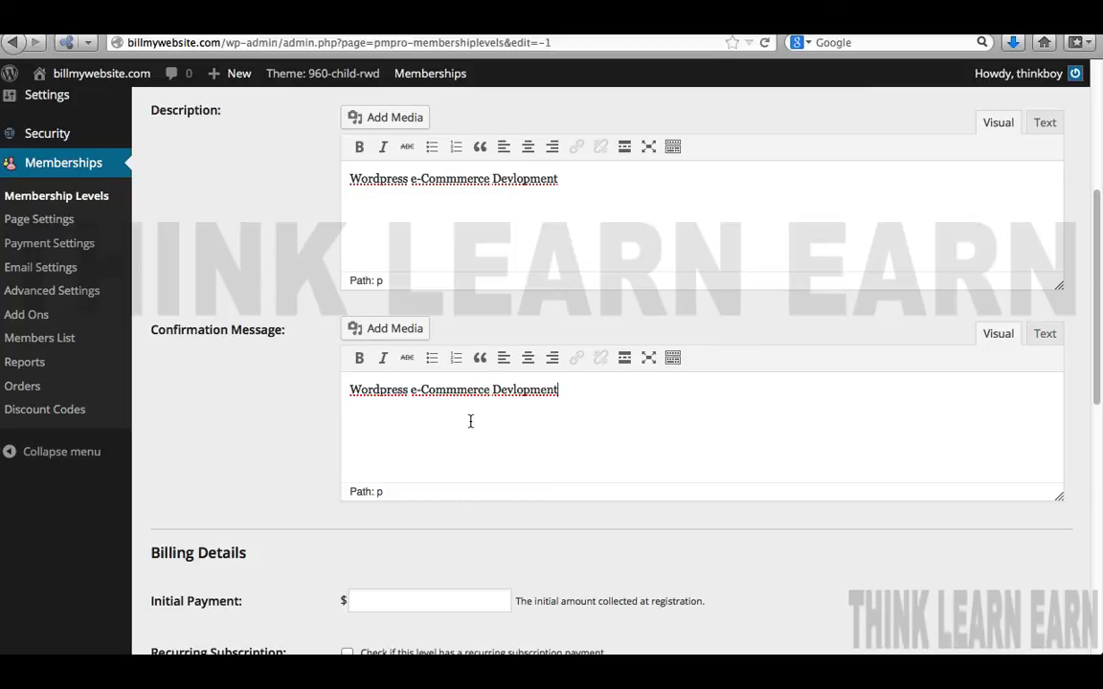
scroll(469, 421, up, 2)
scroll(470, 426, down, 5)
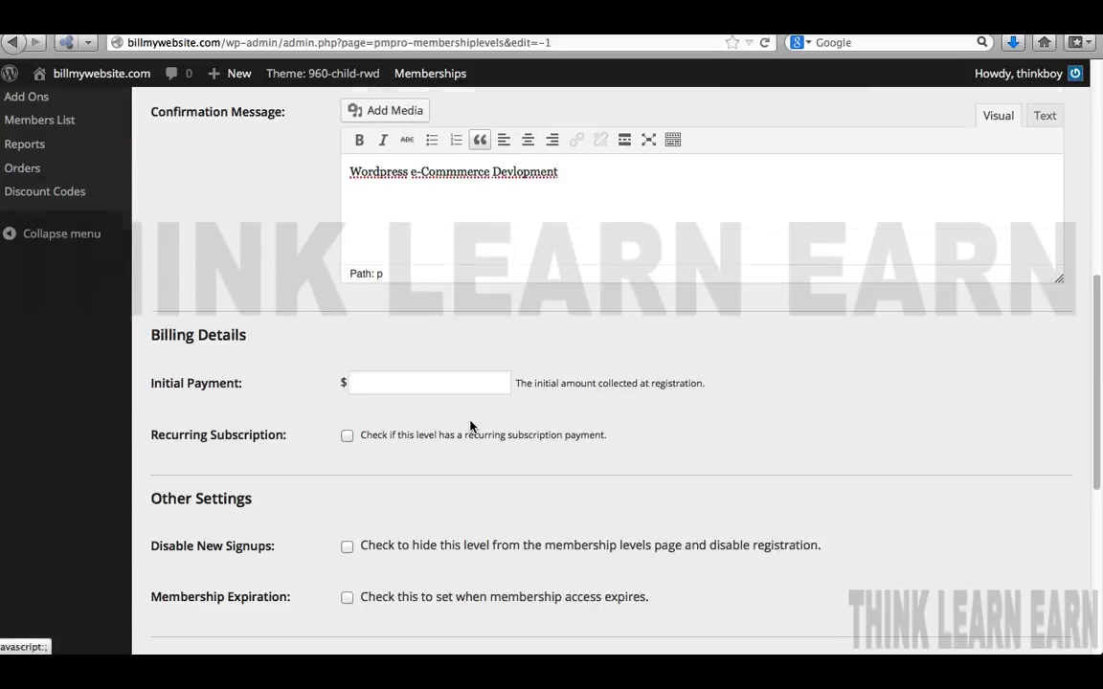
click(402, 384)
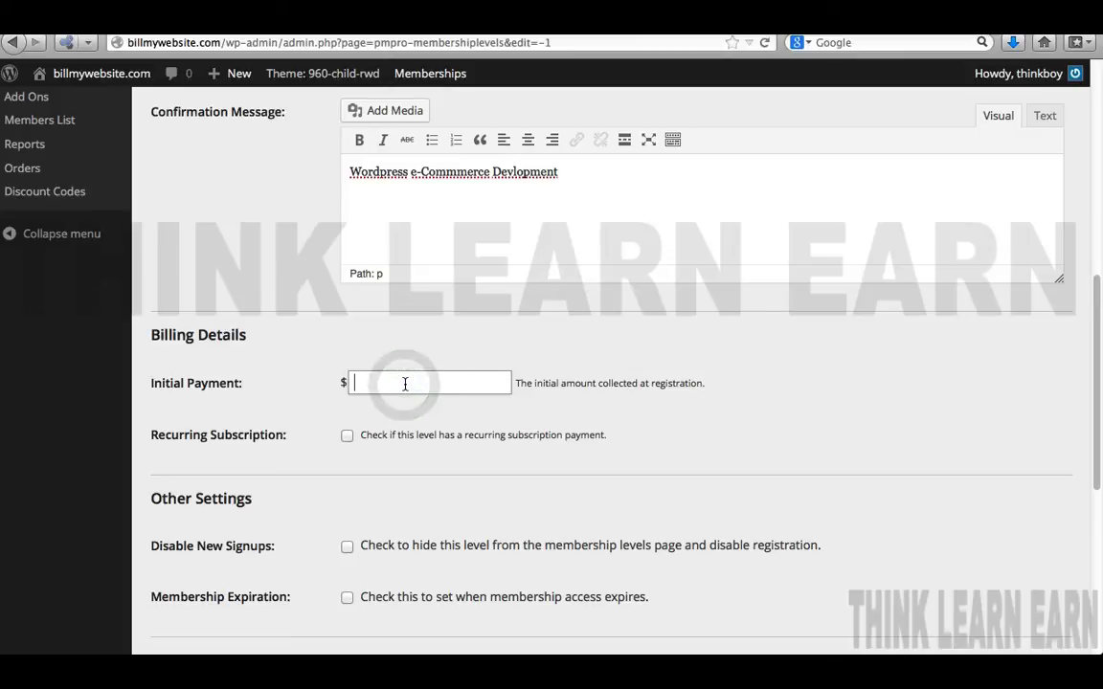
text(4500)
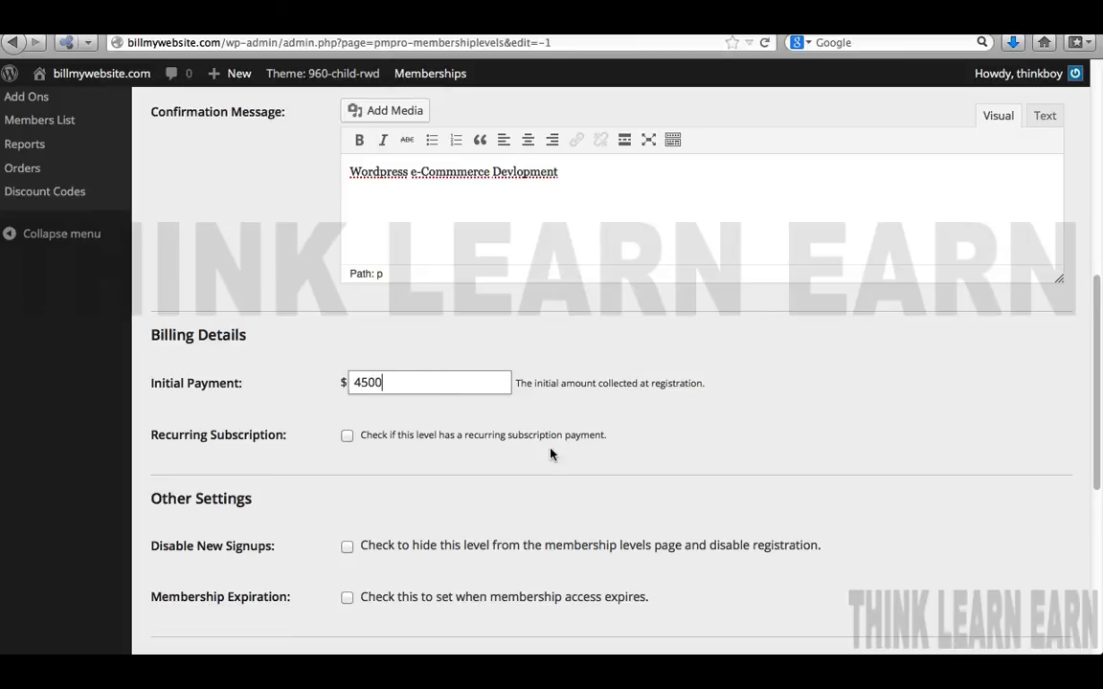
- Assign the Wordpress e-Commmerce Devlopment category to the new level and save the membership level
scroll(563, 456, down, 5)
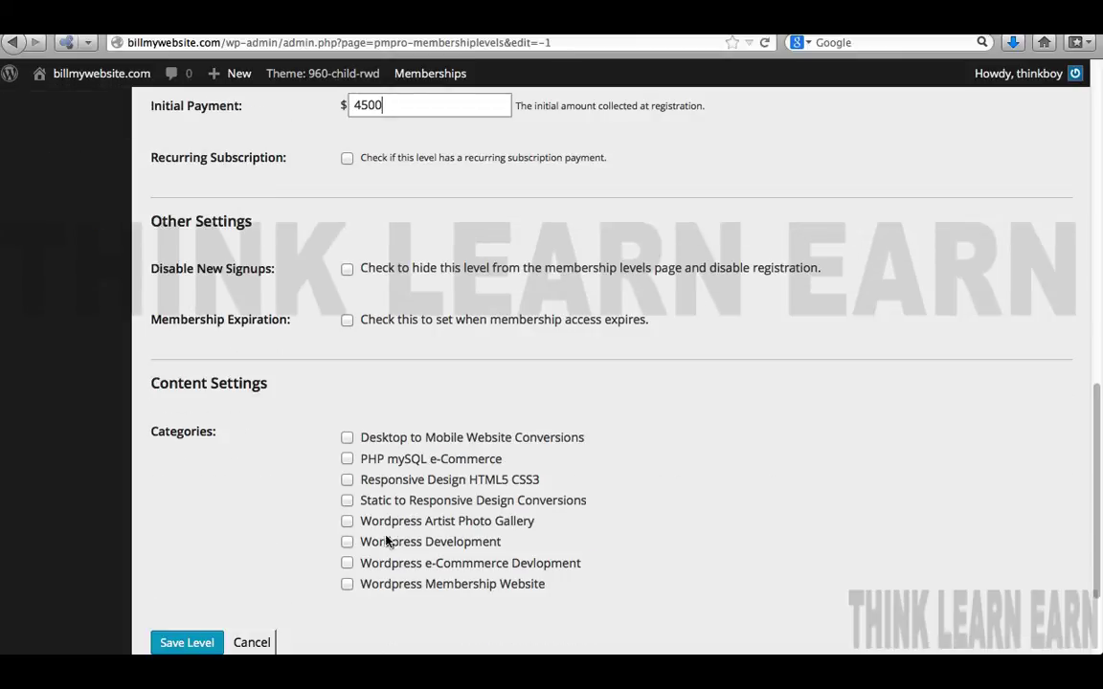
click(348, 564)
scroll(574, 530, down, 1)
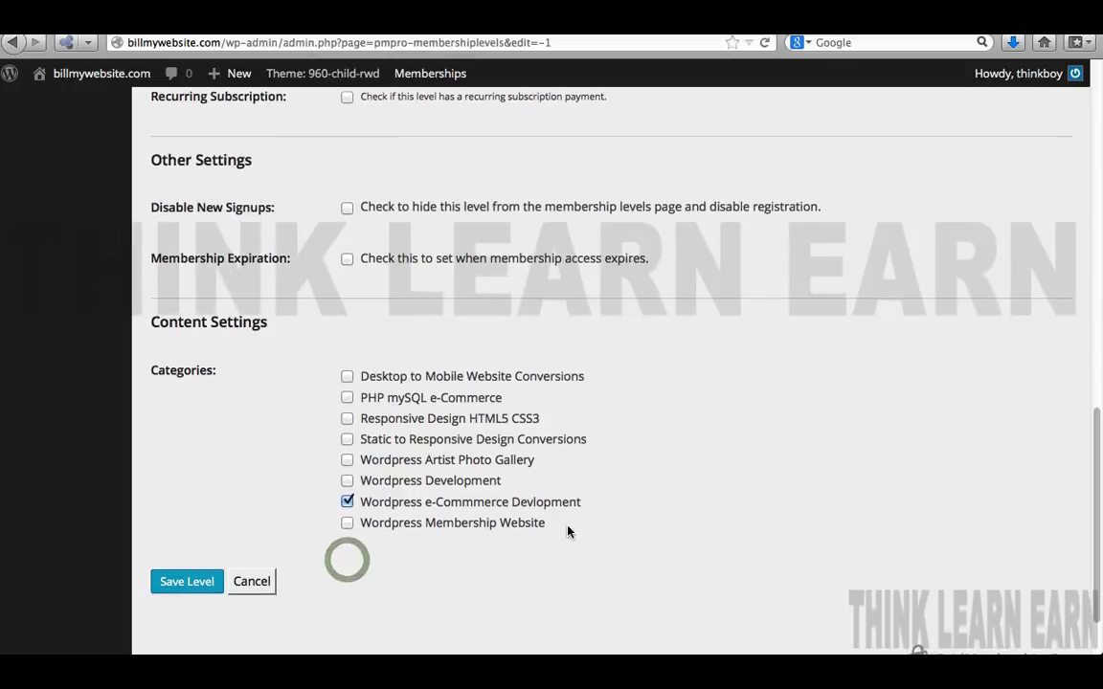
click(194, 586)
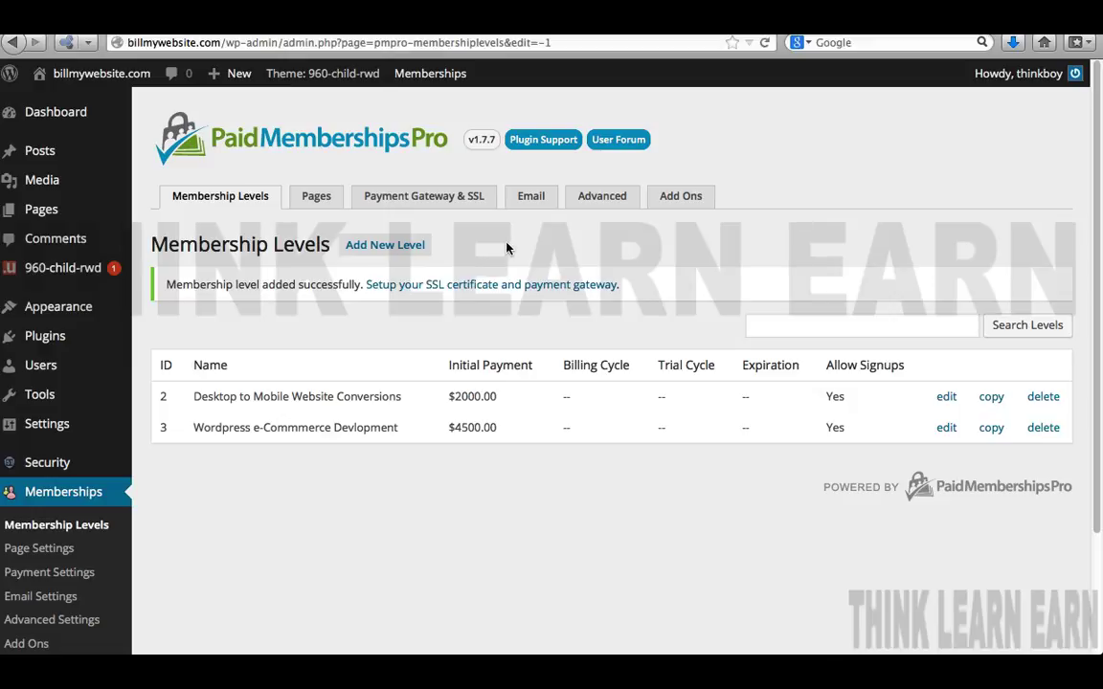
- Open the Membership Levels page for editing from the list of all site pages
mouse_move(42, 190)
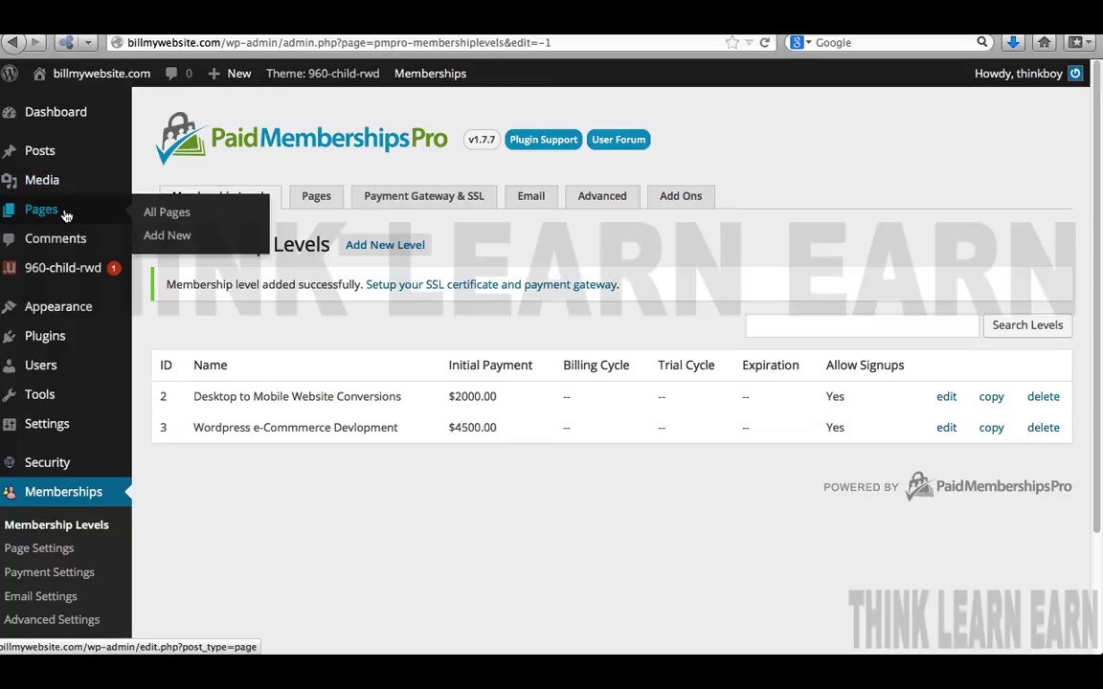
click(195, 220)
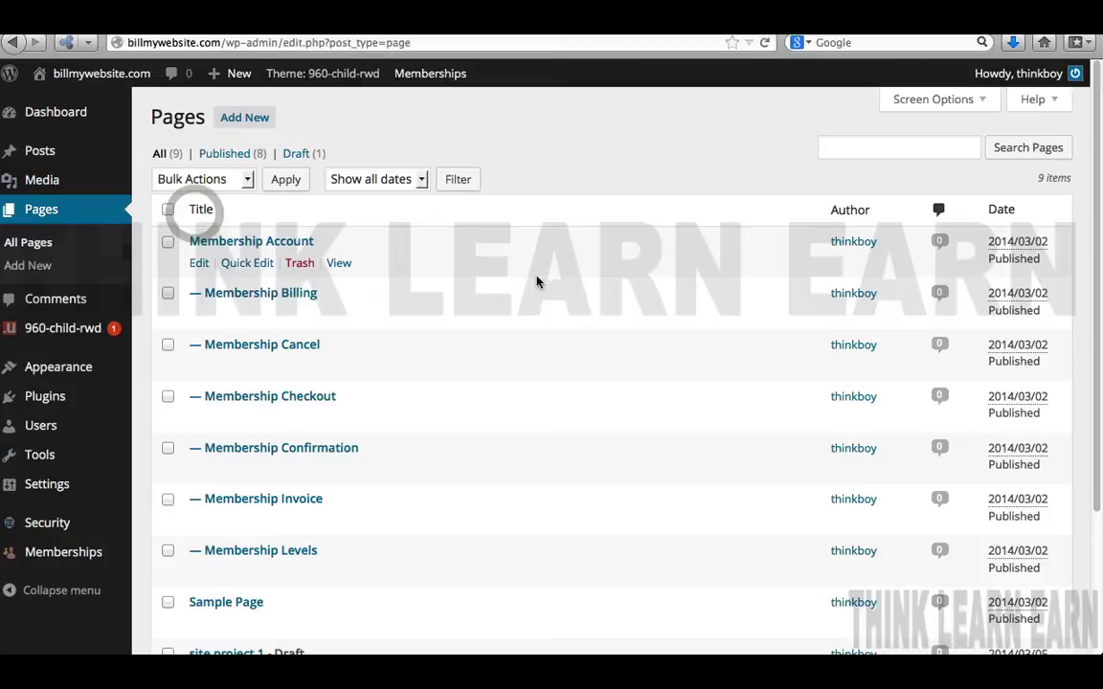
scroll(559, 303, down, 5)
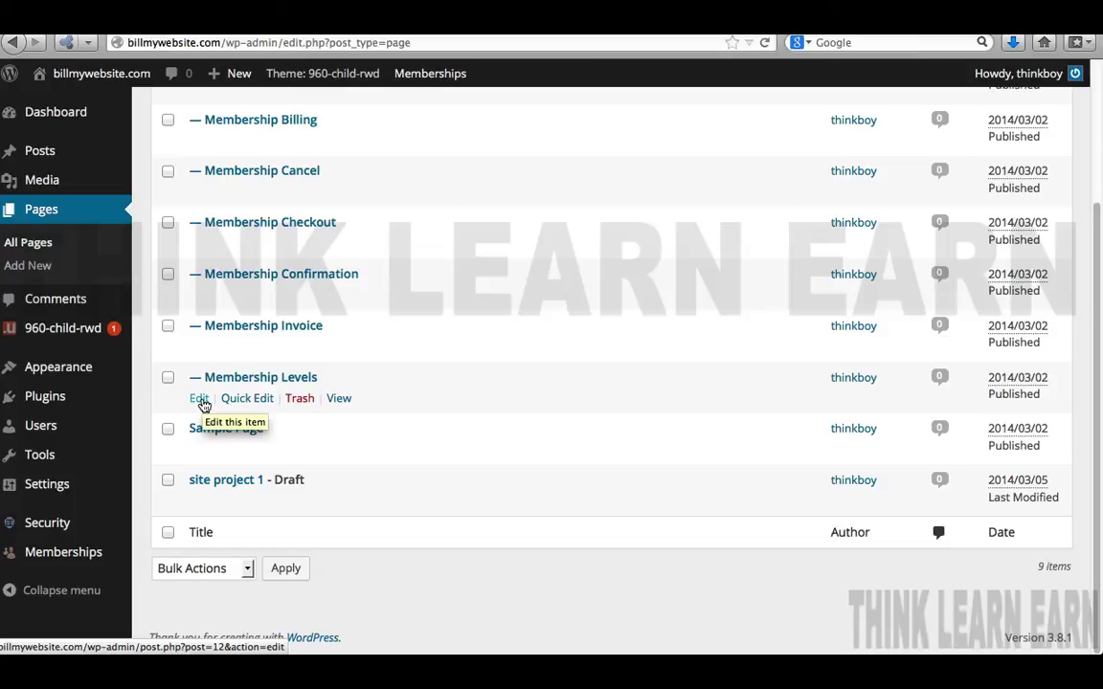
click(200, 401)
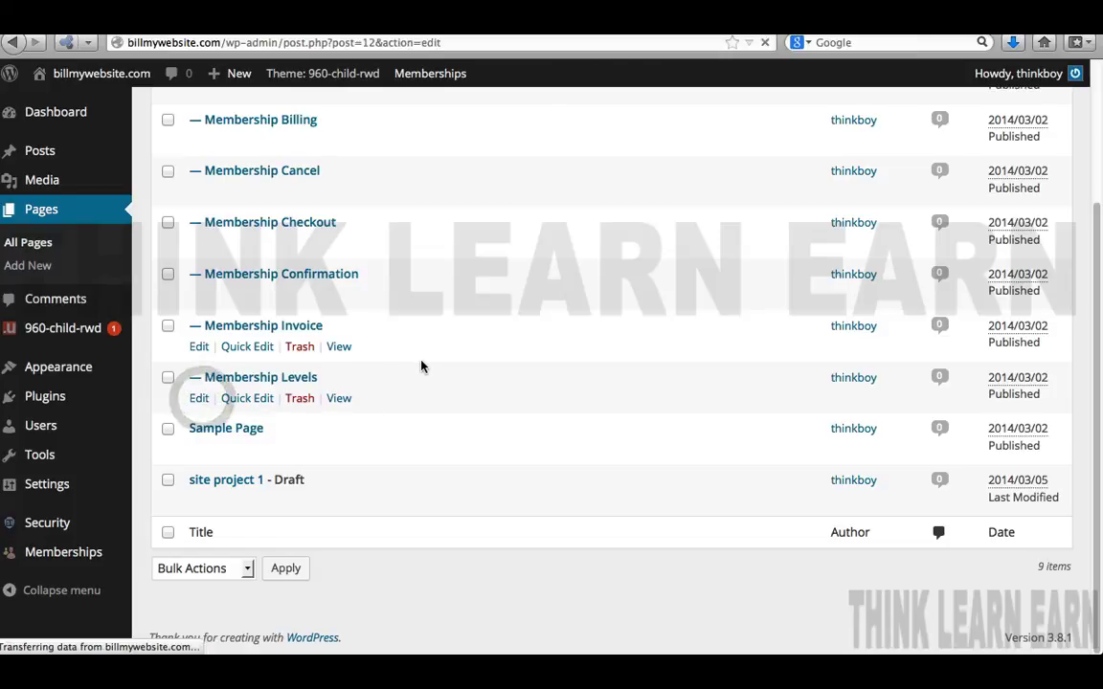
- Retitle the Membership Levels page "Web Dev Option" and update the page
drag(341, 163, 157, 160)
text(We)
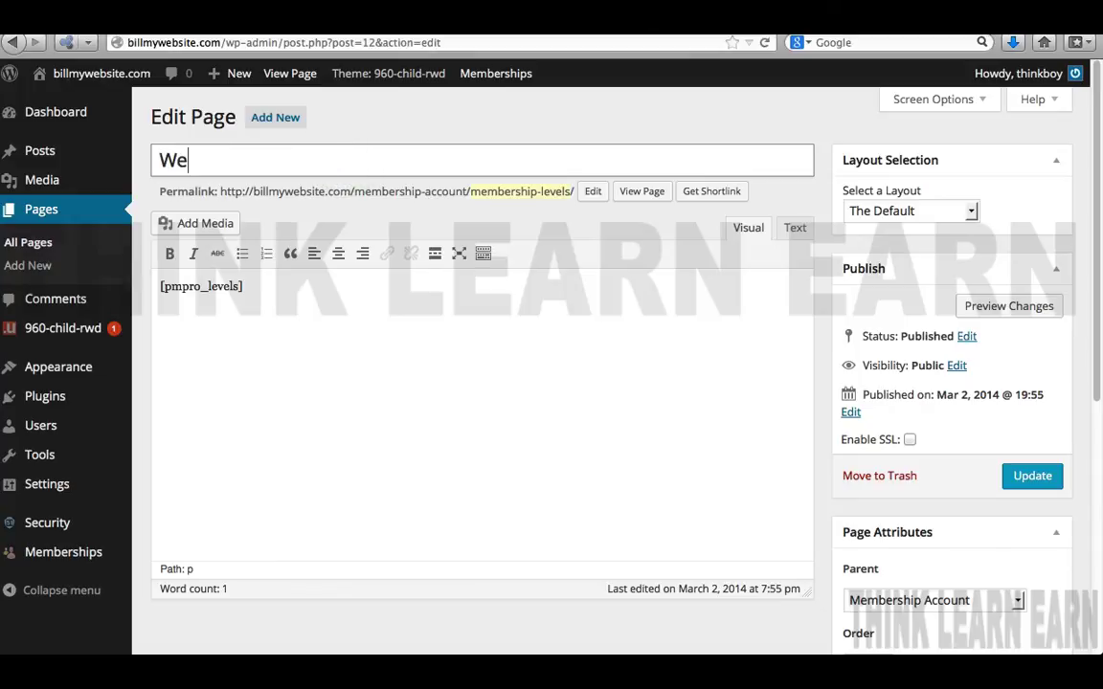
text(b Dev Option)
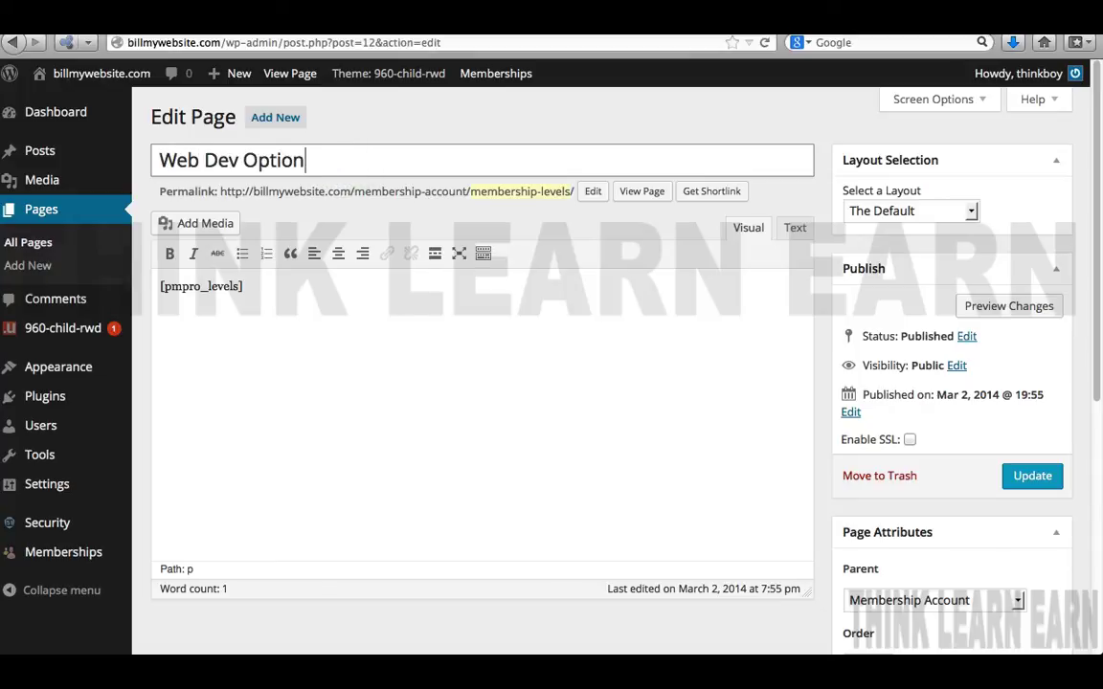
click(1013, 476)
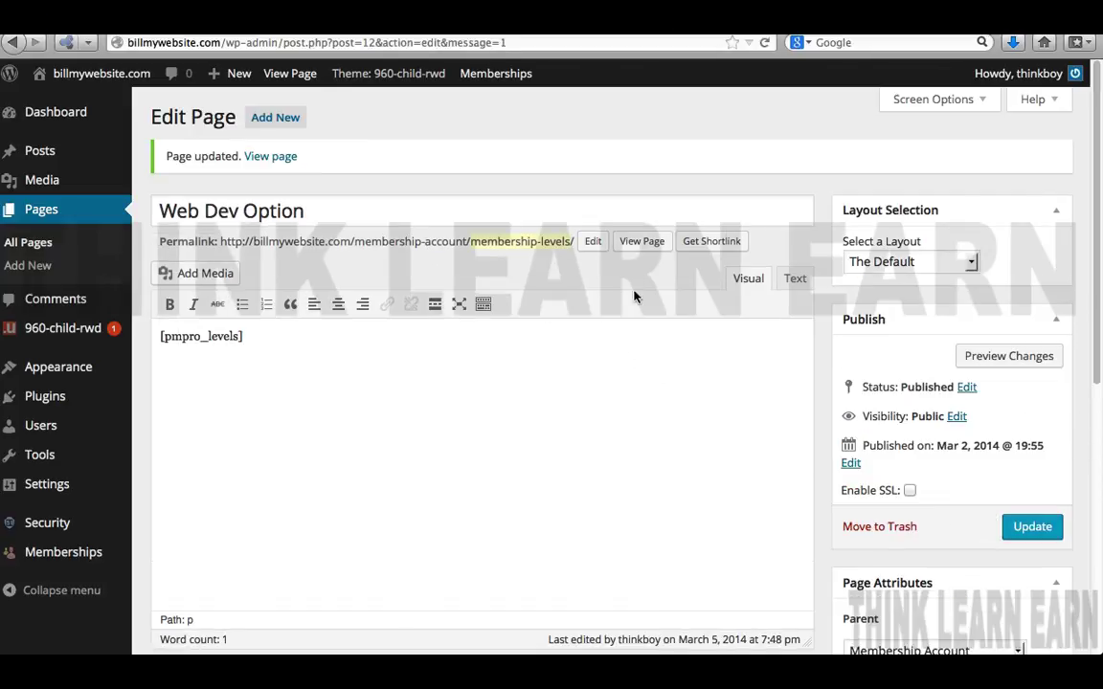
- View the updated page on the site, select the Desktop to Mobile Website Conversions level and examine its checkout form
click(642, 245)
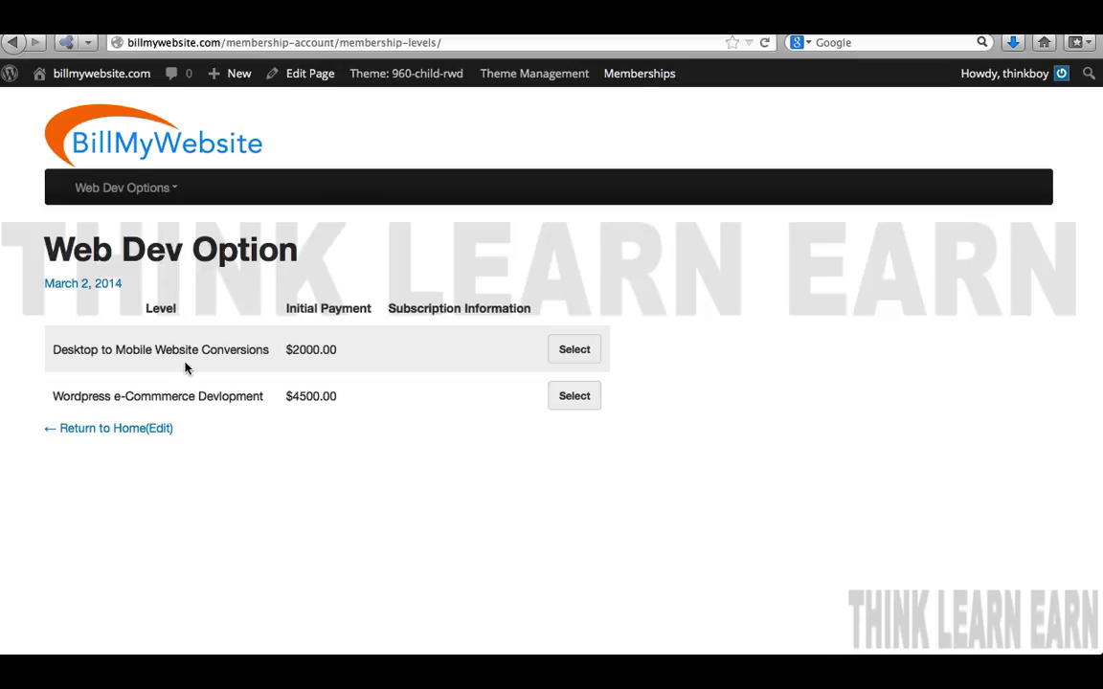
click(572, 352)
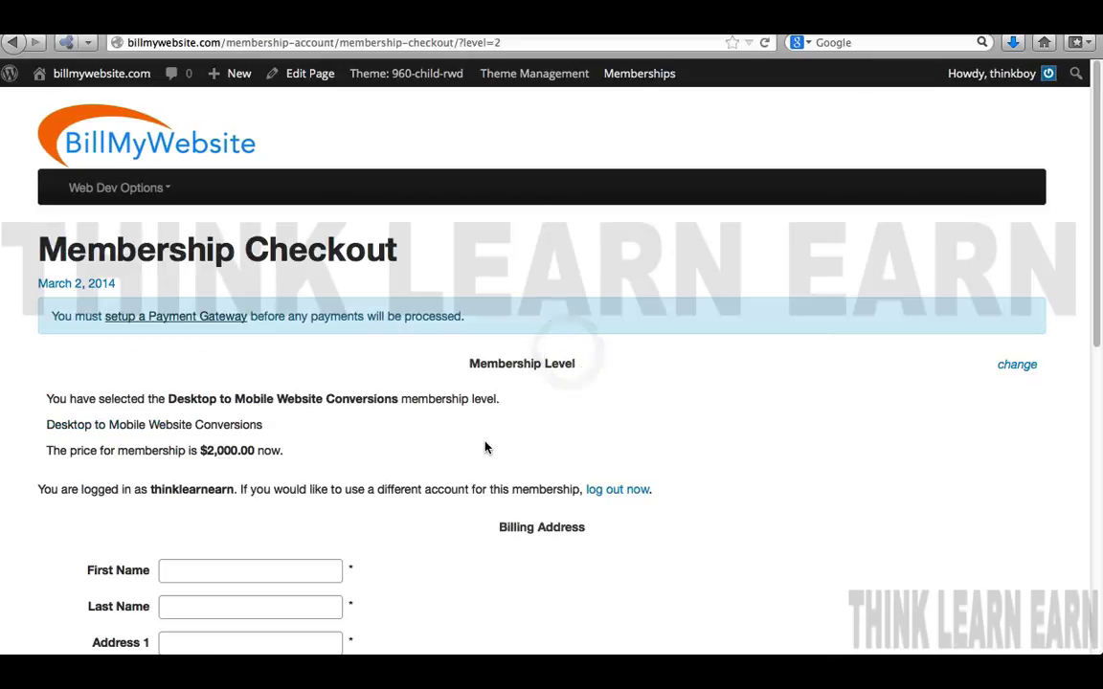
scroll(485, 447, down, 3)
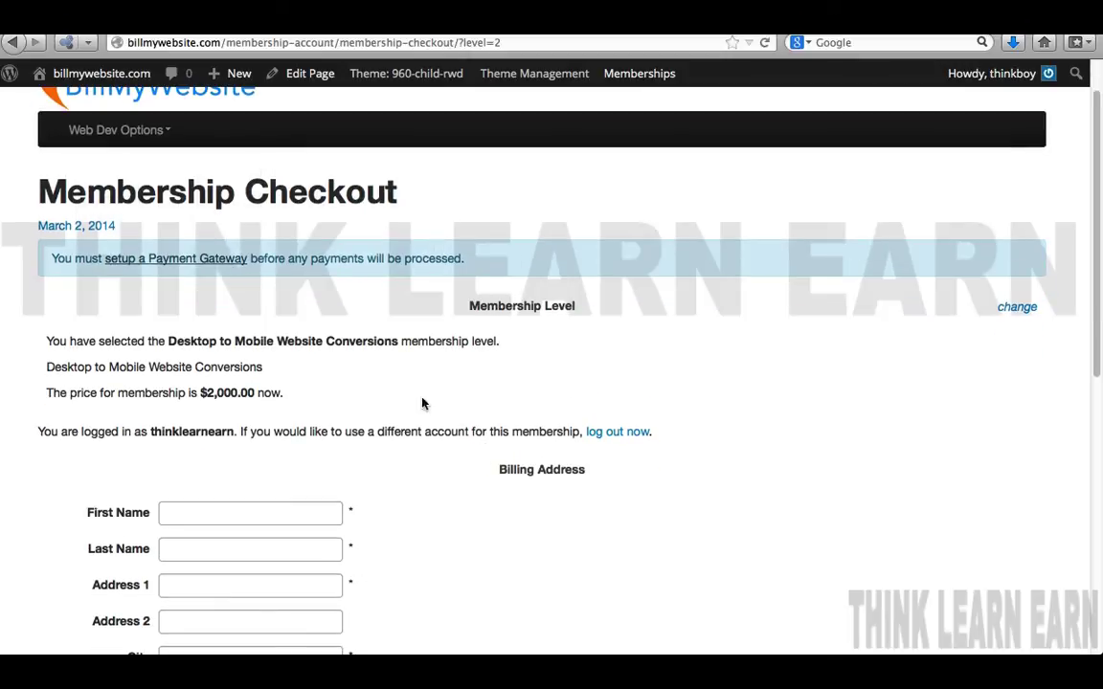
scroll(401, 461, down, 2)
scroll(402, 462, up, 4)
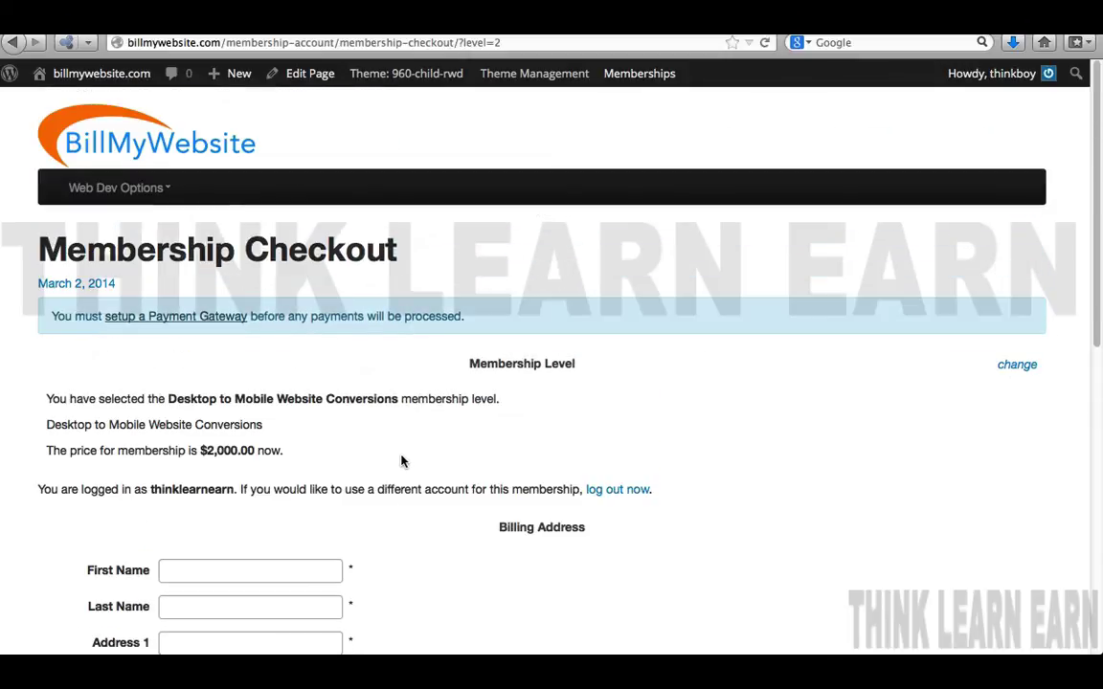